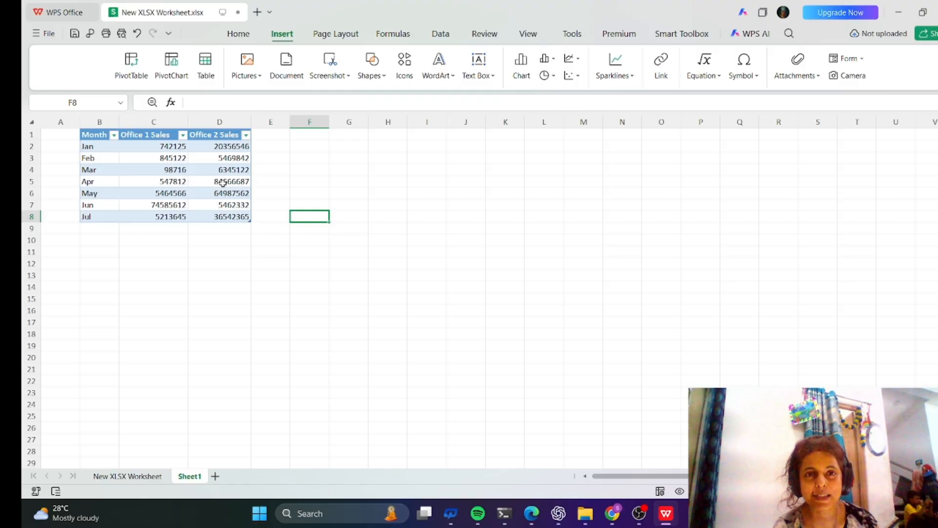
Select the Month and two office sales columns (B1:D8) and insert a clustered column chart from the preset.
{"action": "left_click", "coordinate": [88, 138]}
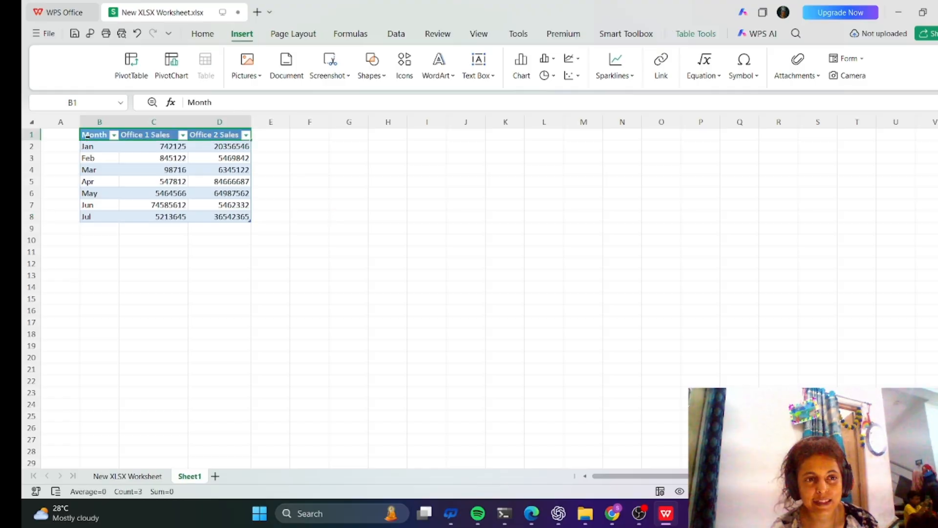
{"action": "left_click_drag", "start_coordinate": [93, 135], "coordinate": [232, 217]}
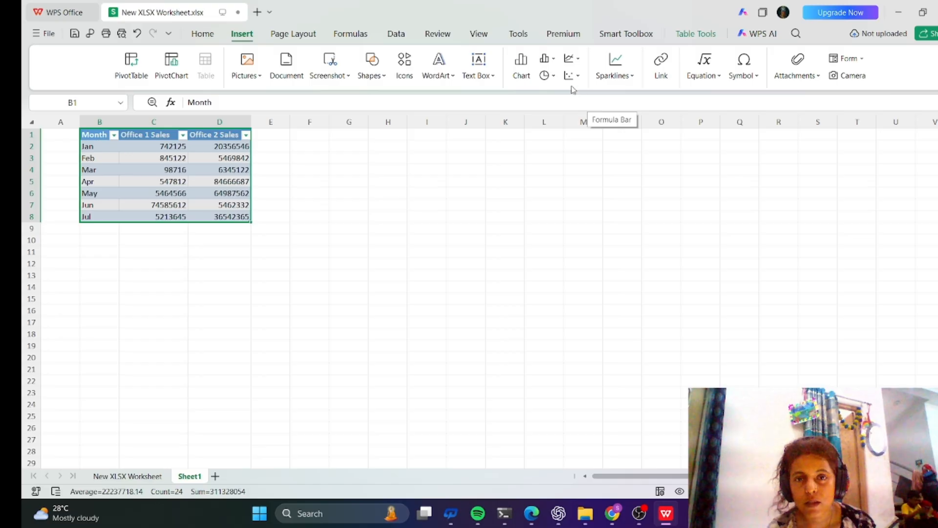
{"action": "left_click", "coordinate": [522, 66]}
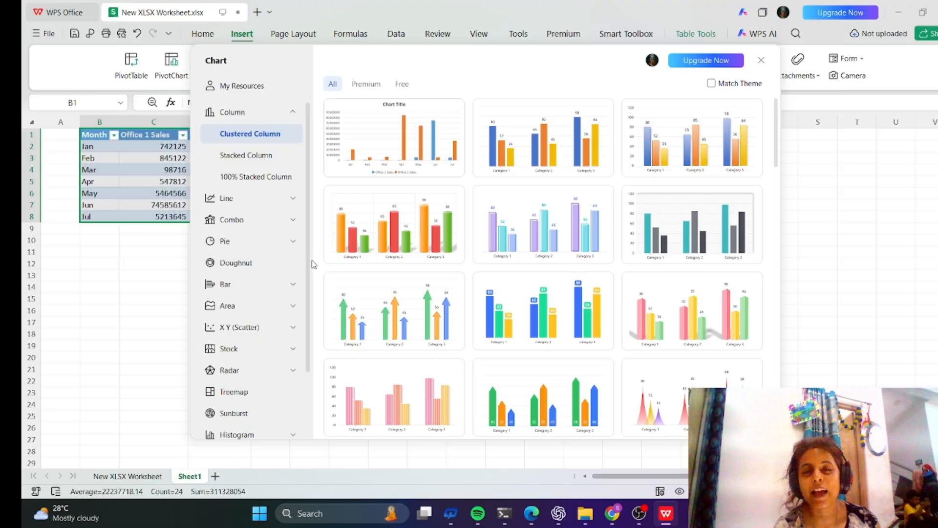
{"action": "mouse_move", "coordinate": [443, 250]}
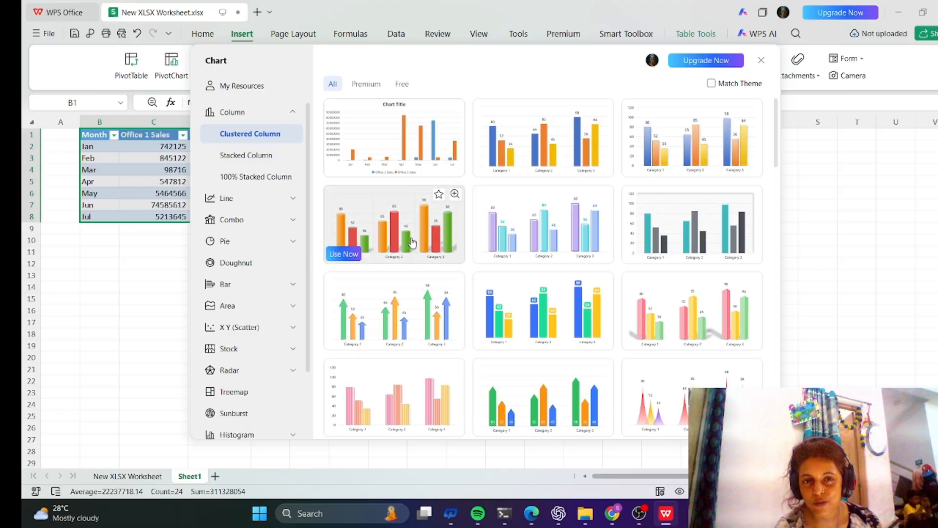
{"action": "mouse_move", "coordinate": [464, 163]}
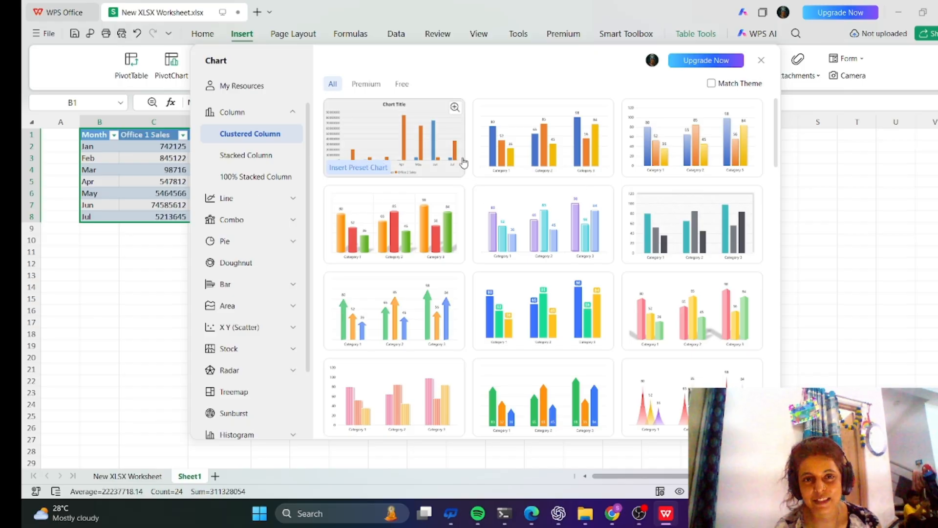
{"action": "left_click", "coordinate": [409, 144]}
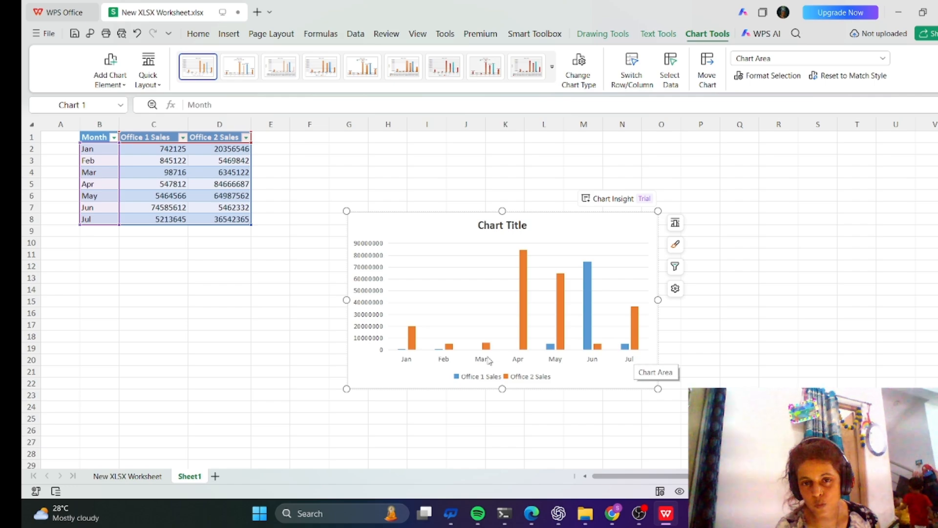
Examine the chart's elements such as the horizontal axis and the chart title.
{"action": "left_click", "coordinate": [156, 149]}
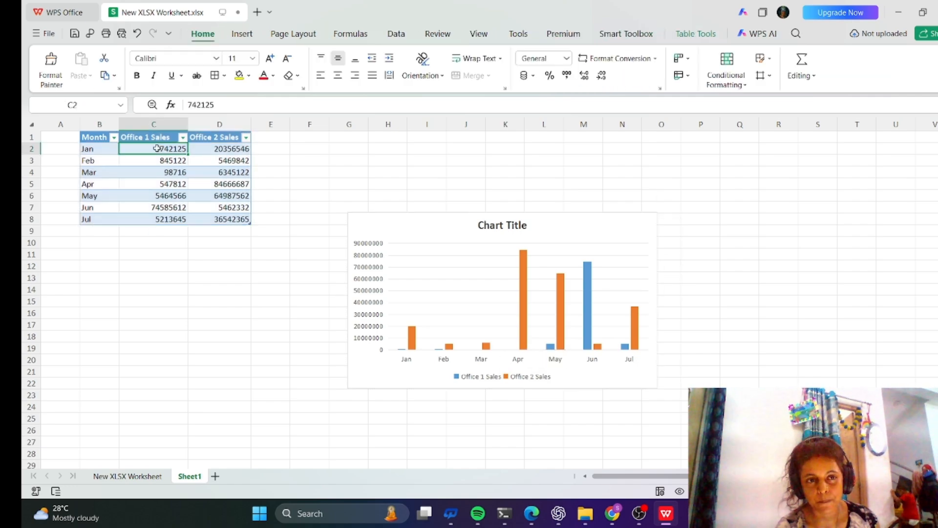
{"action": "left_click", "coordinate": [458, 319]}
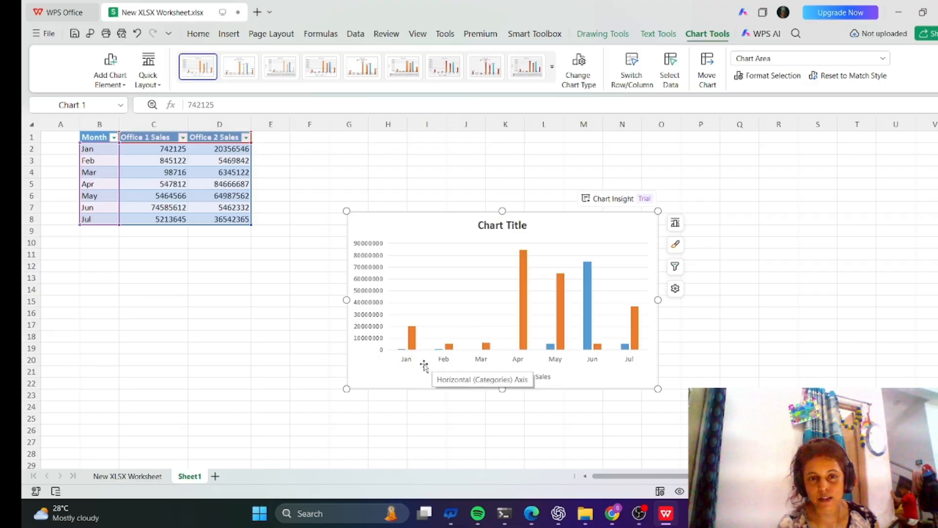
{"action": "left_click", "coordinate": [404, 365]}
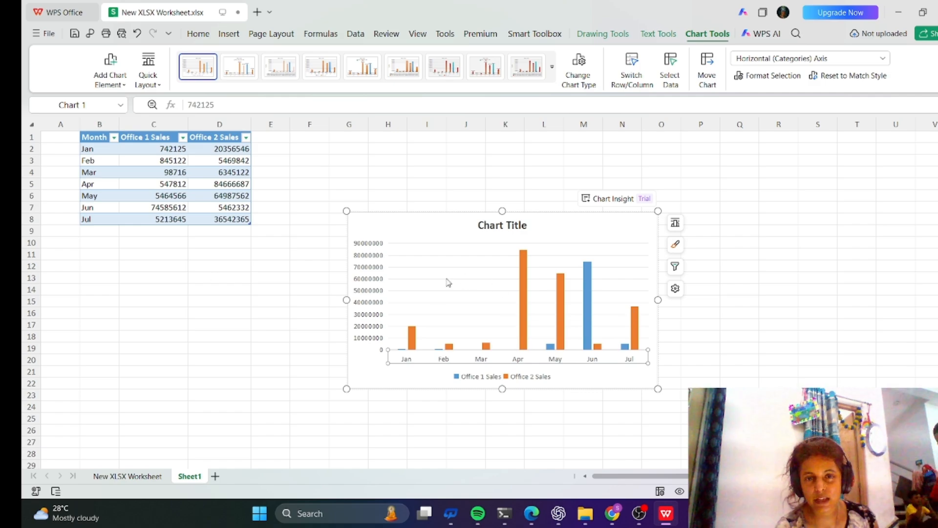
{"action": "left_click", "coordinate": [464, 225]}
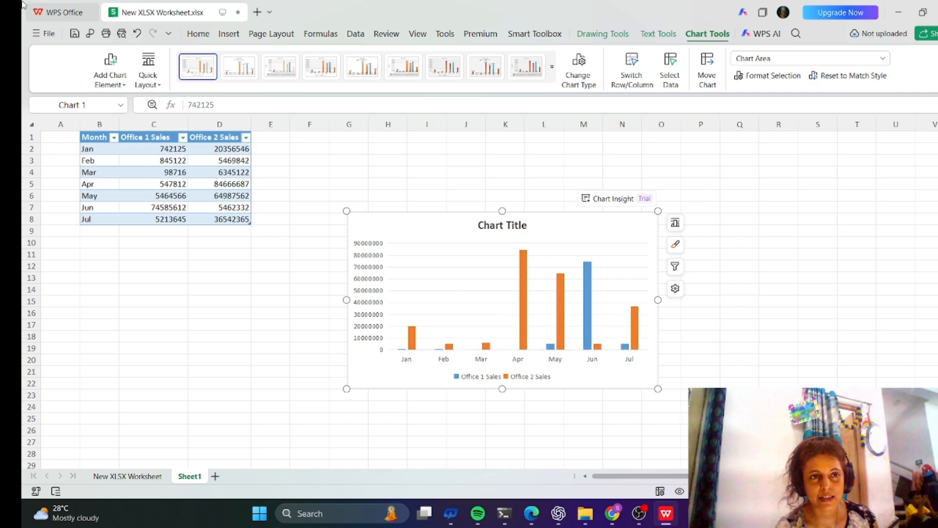
{"action": "left_click", "coordinate": [47, 33]}
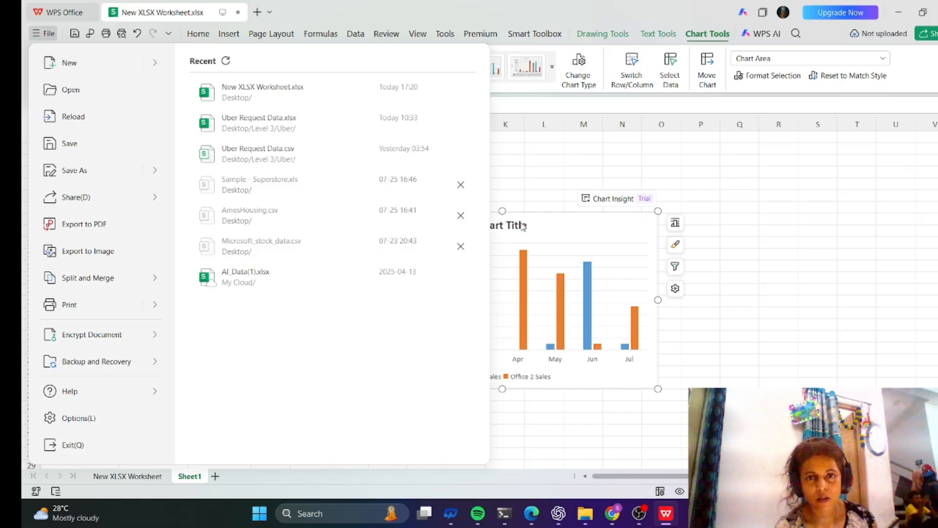
{"action": "left_click", "coordinate": [513, 166]}
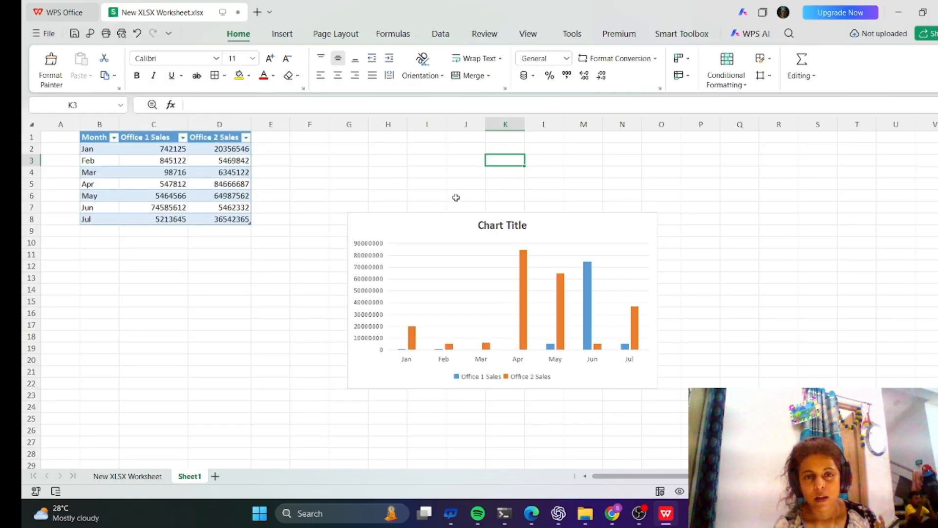
{"action": "left_click", "coordinate": [453, 230]}
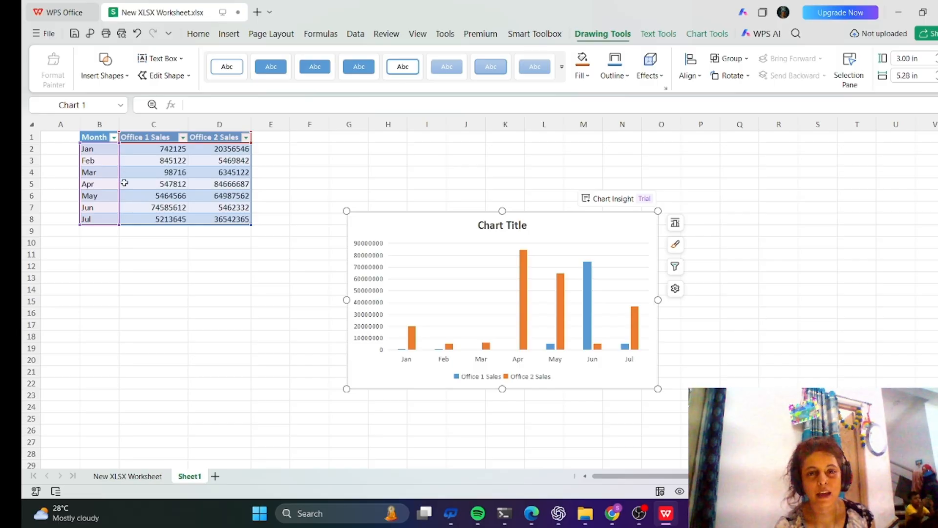
{"action": "left_click", "coordinate": [153, 178]}
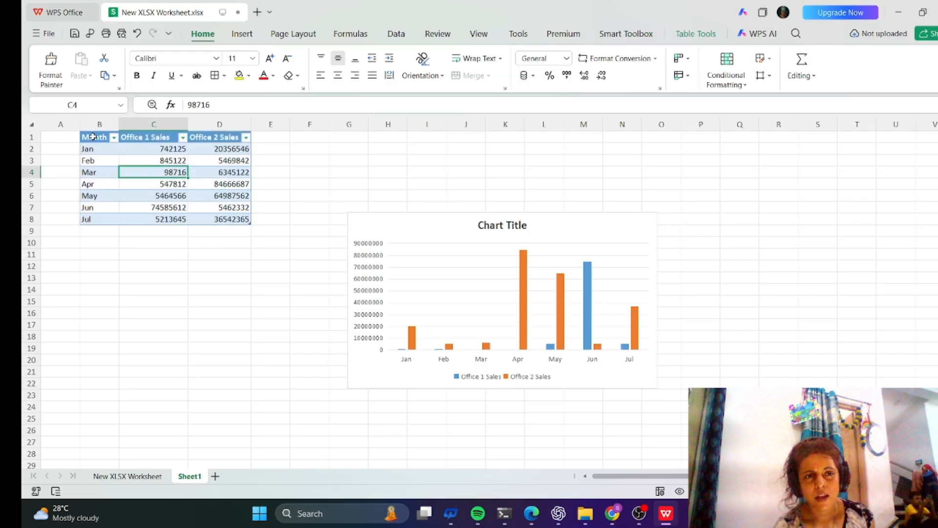
Select B1:D8 again and insert a second clustered column chart using the blue-and-orange labelled preset.
{"action": "left_click_drag", "start_coordinate": [93, 137], "coordinate": [206, 216]}
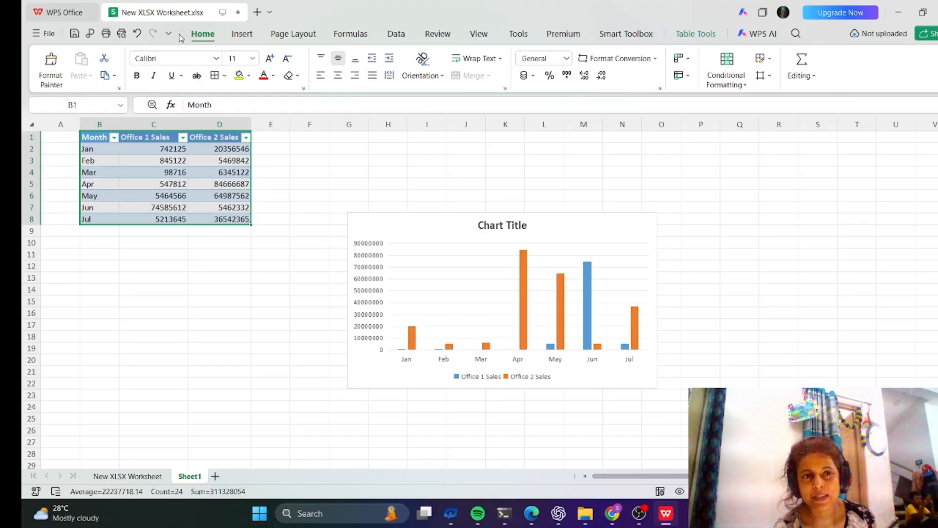
{"action": "left_click", "coordinate": [247, 36]}
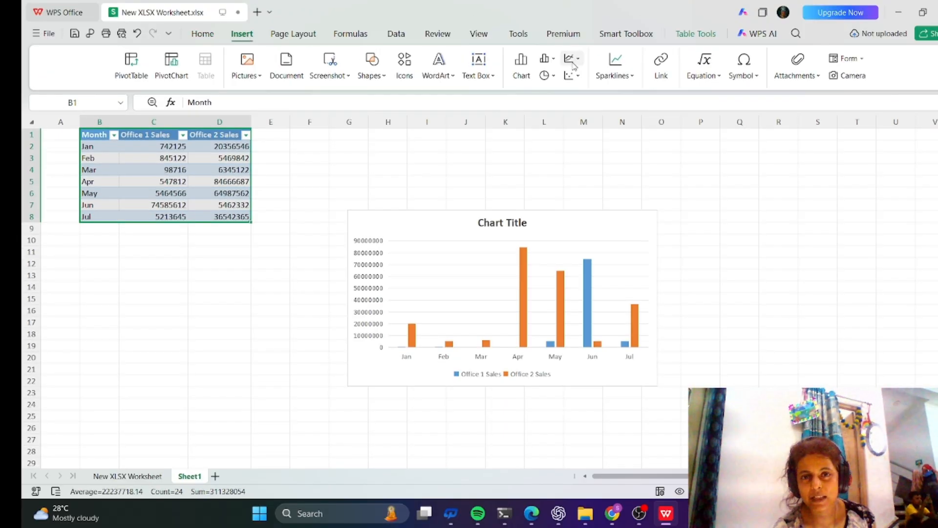
{"action": "left_click", "coordinate": [520, 74]}
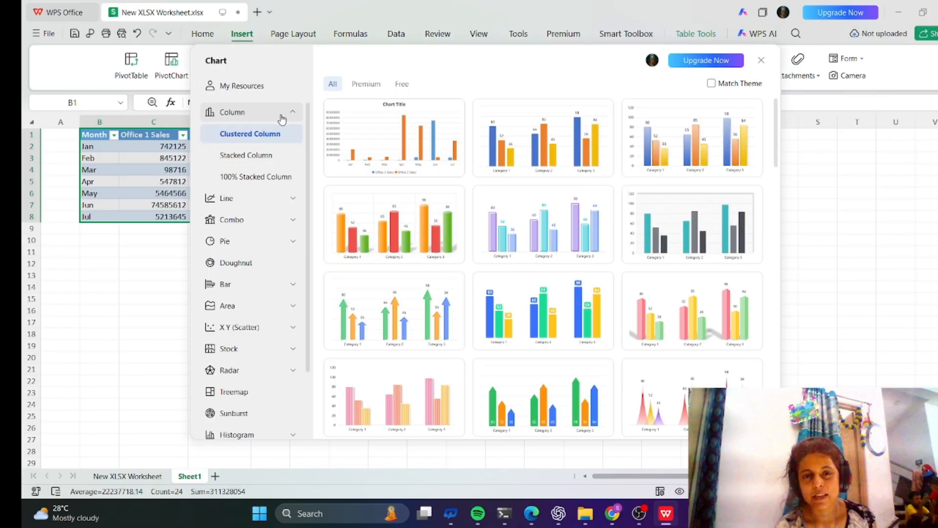
{"action": "mouse_move", "coordinate": [504, 338]}
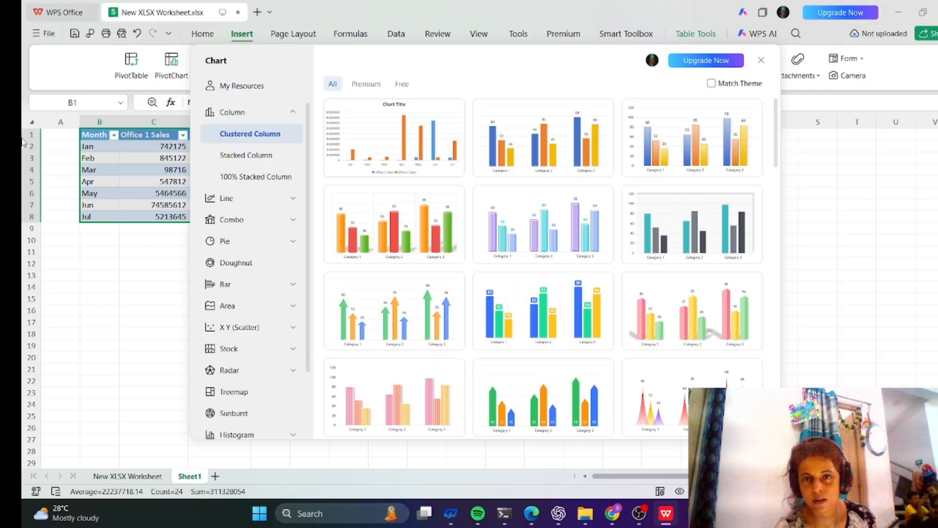
{"action": "left_click", "coordinate": [524, 137]}
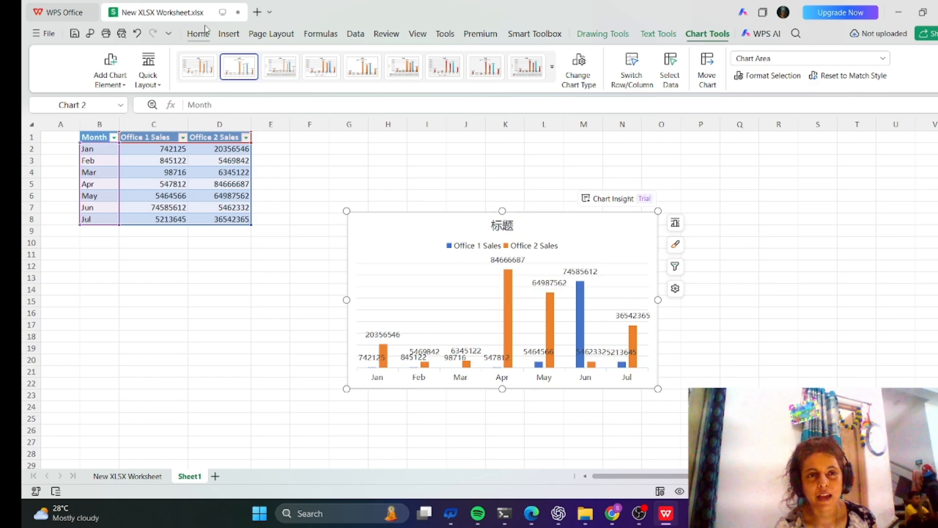
Try several chart styles on the second chart, ending with the third style in the gallery.
{"action": "left_click", "coordinate": [316, 72]}
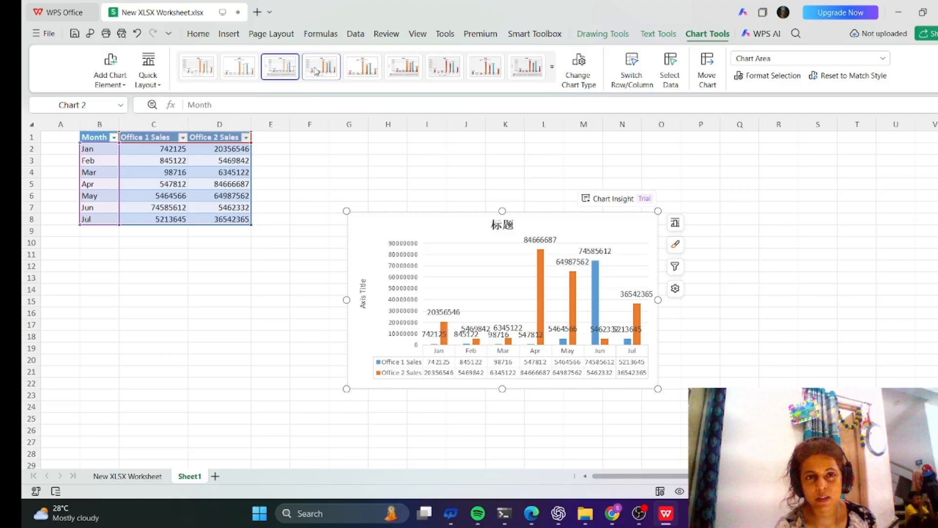
{"action": "left_click", "coordinate": [362, 69]}
{"action": "left_click", "coordinate": [396, 69]}
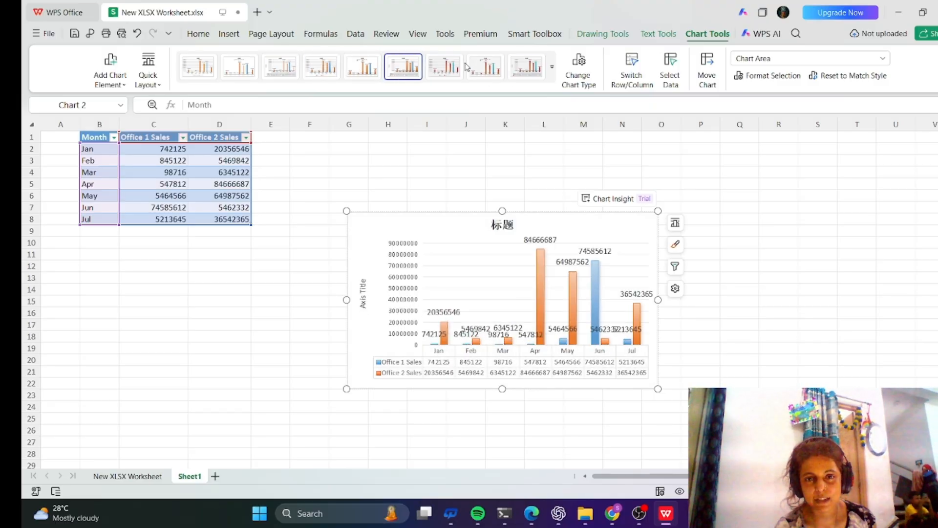
{"action": "left_click", "coordinate": [486, 71]}
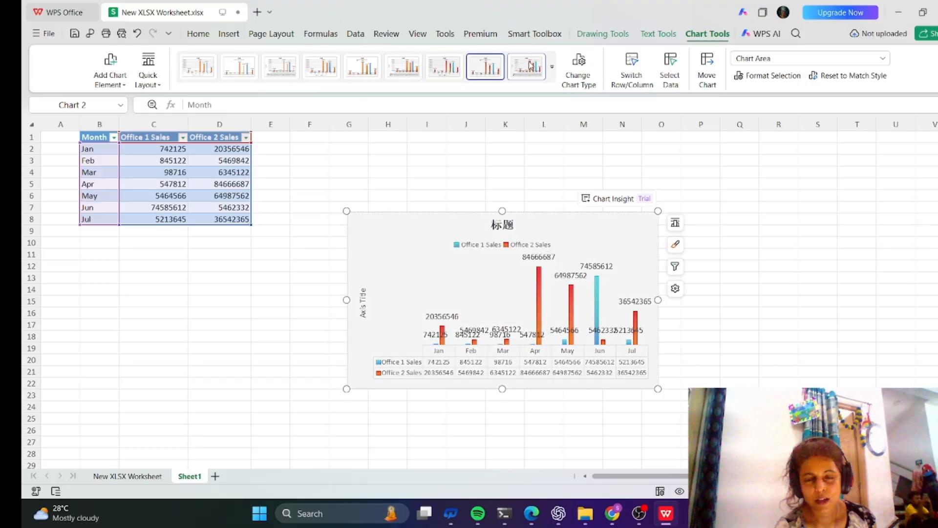
{"action": "left_click", "coordinate": [531, 66]}
{"action": "left_click", "coordinate": [486, 68]}
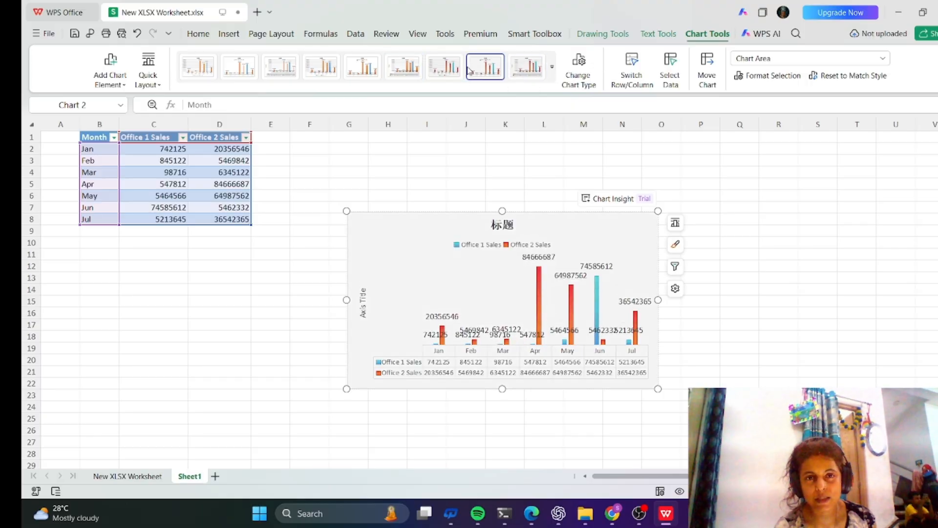
{"action": "left_click", "coordinate": [438, 70]}
{"action": "left_click", "coordinate": [403, 68]}
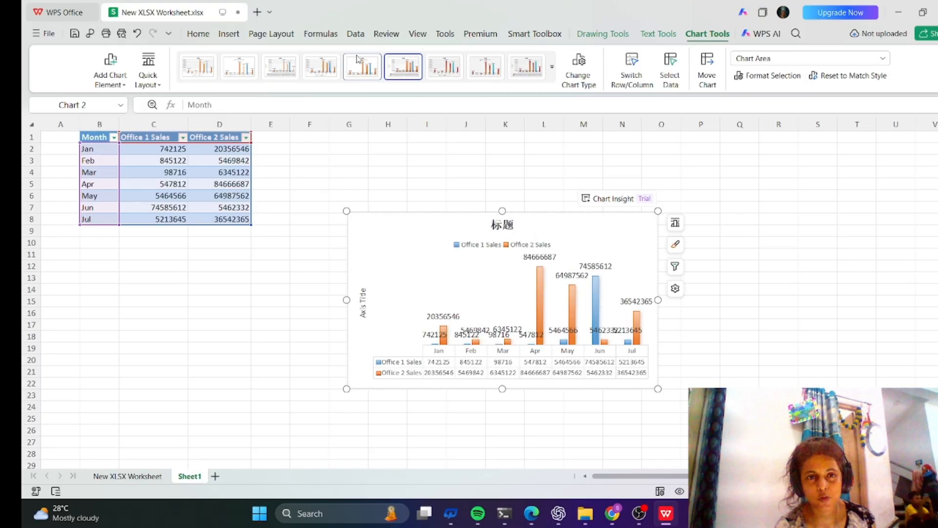
{"action": "left_click", "coordinate": [361, 67]}
{"action": "left_click", "coordinate": [317, 73]}
{"action": "left_click", "coordinate": [286, 73]}
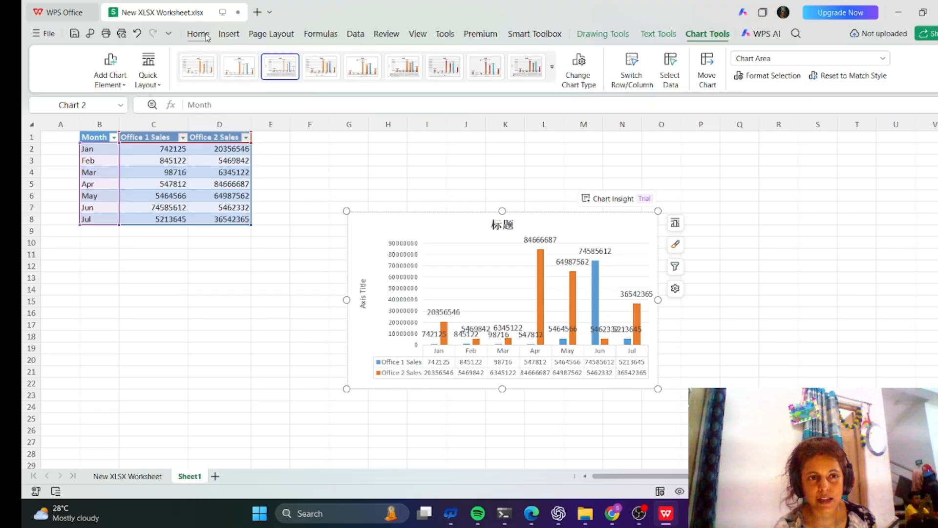
Change the second chart's type to a pie chart using the pie preset.
{"action": "left_click", "coordinate": [236, 38]}
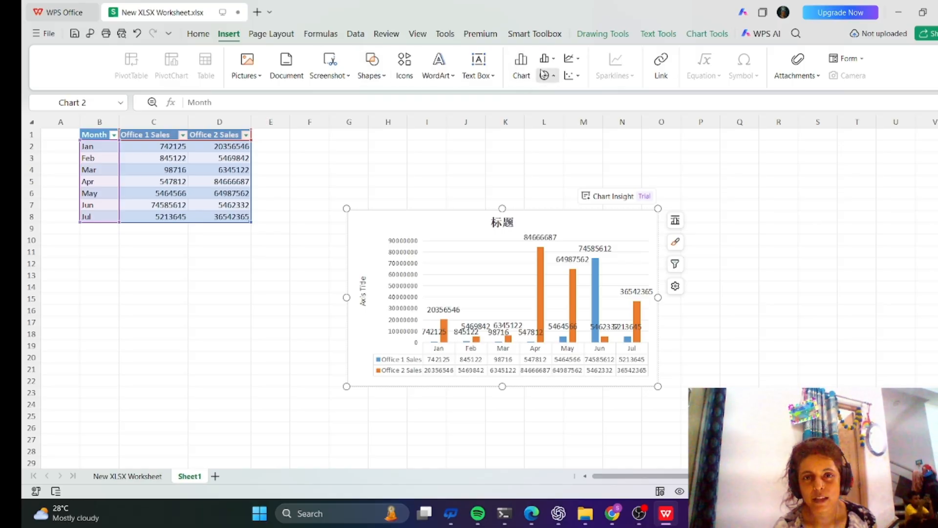
{"action": "left_click", "coordinate": [541, 76]}
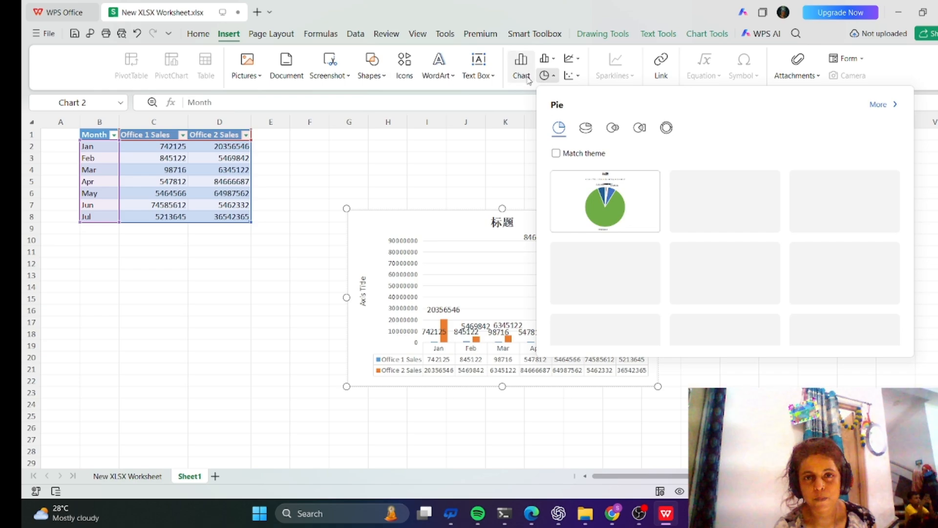
{"action": "left_click", "coordinate": [526, 77]}
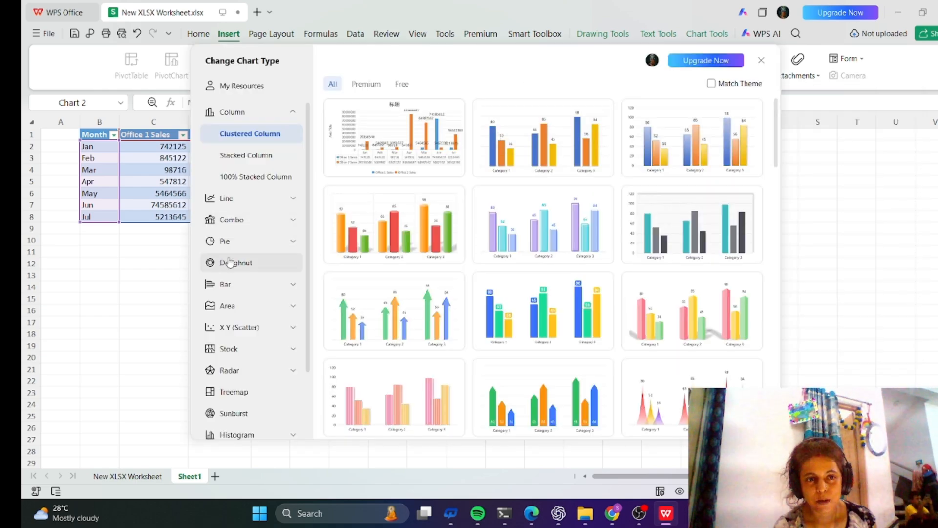
{"action": "left_click", "coordinate": [226, 241]}
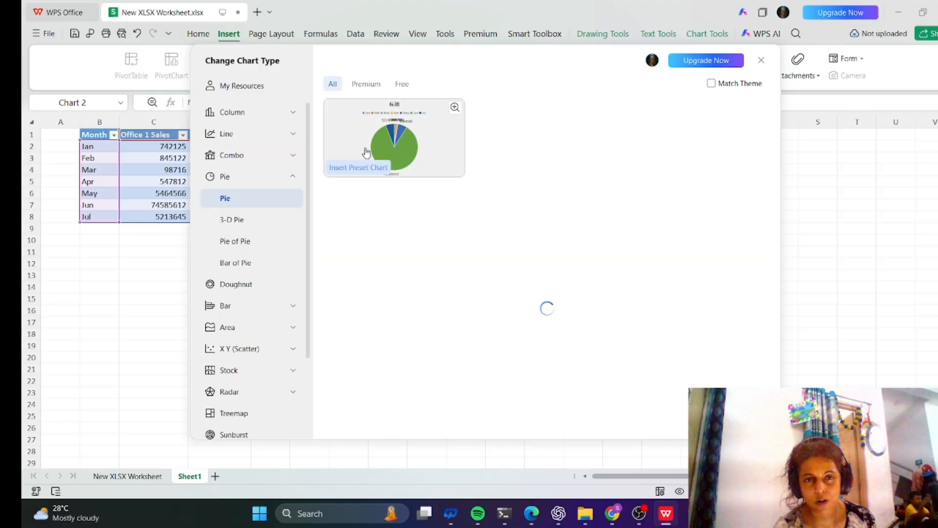
{"action": "left_click", "coordinate": [371, 149]}
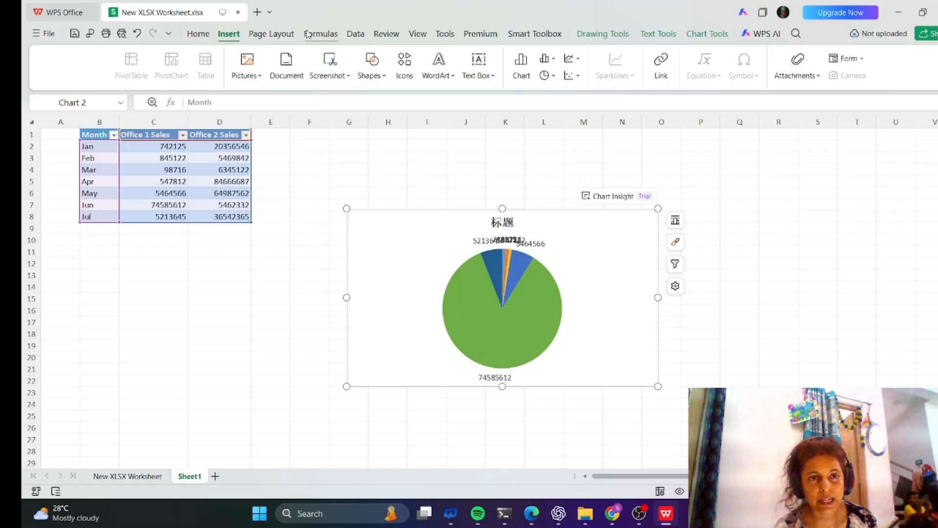
Open the chart type options for the second chart and browse the bar and line presets.
{"action": "left_click", "coordinate": [527, 71]}
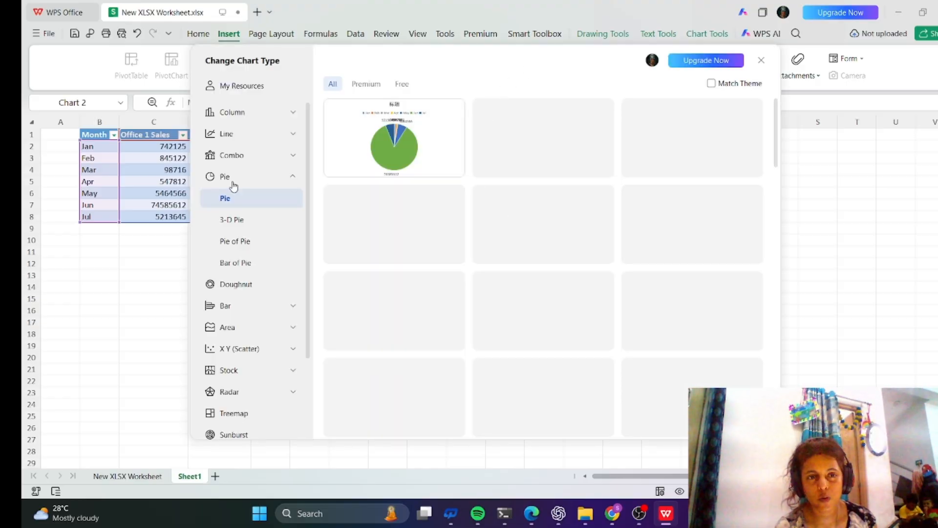
{"action": "left_click", "coordinate": [239, 306]}
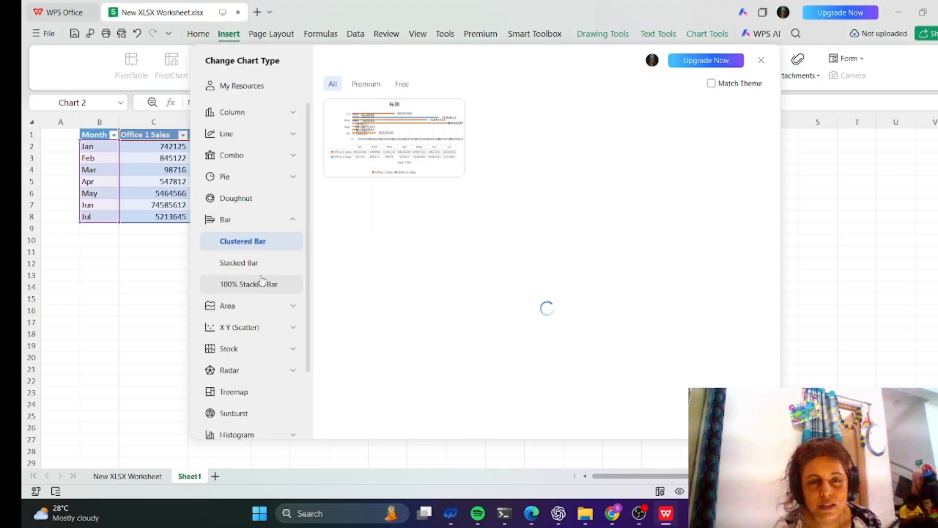
{"action": "mouse_move", "coordinate": [412, 164]}
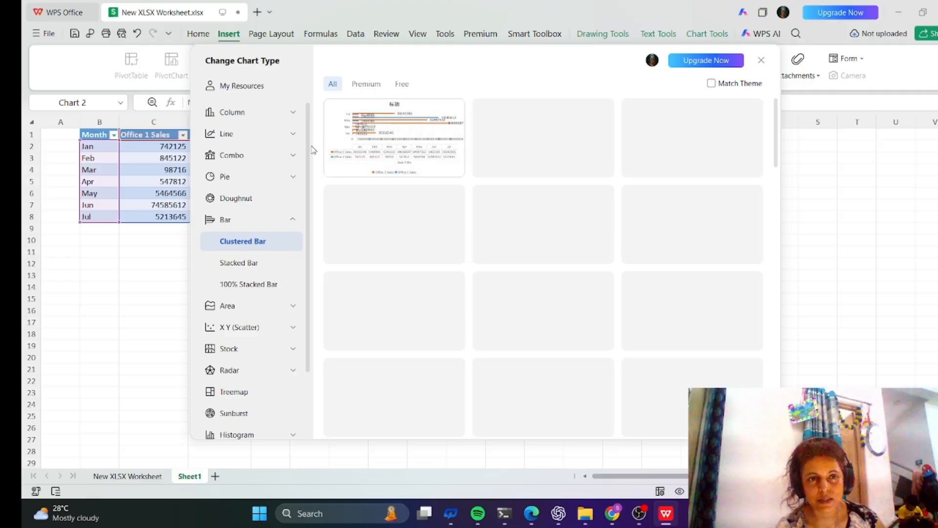
{"action": "left_click", "coordinate": [233, 135]}
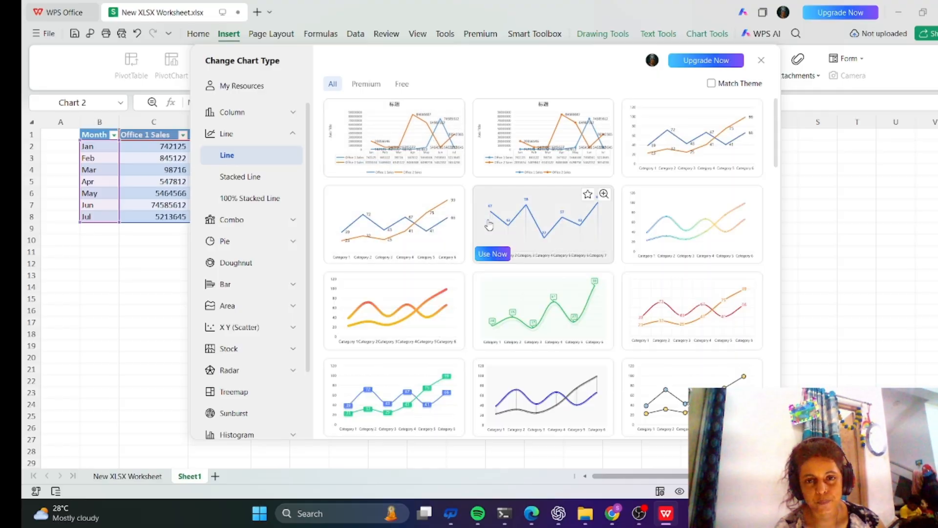
{"action": "left_click", "coordinate": [507, 303]}
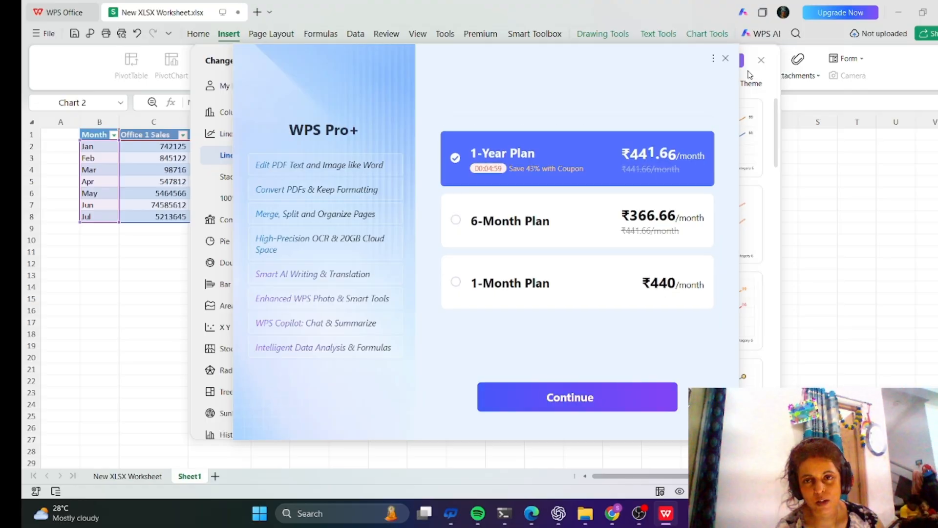
{"action": "left_click", "coordinate": [725, 58]}
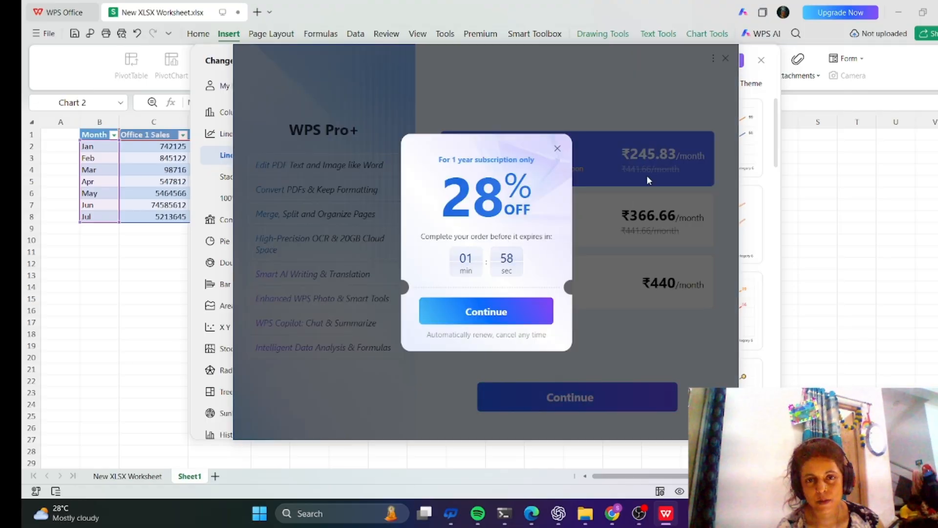
{"action": "left_click", "coordinate": [557, 148]}
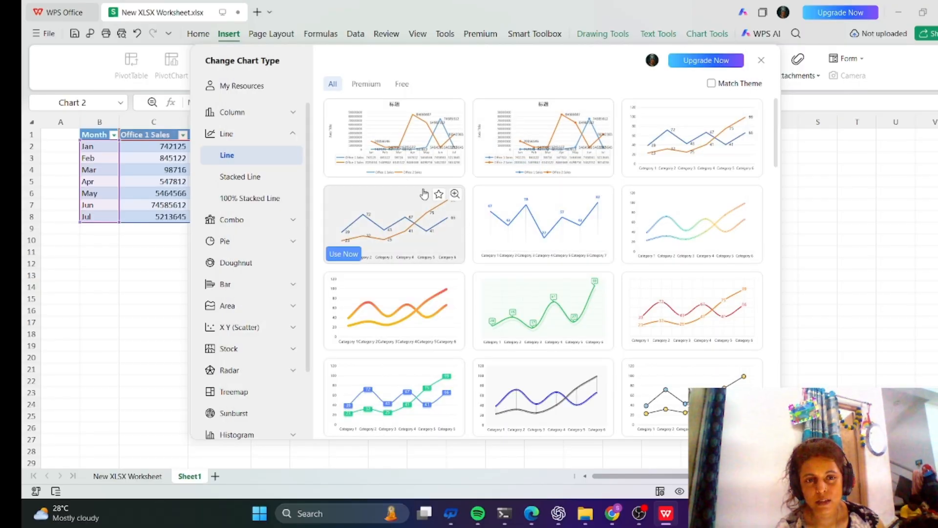
Change the second chart to a line chart using the second line preset.
{"action": "left_click", "coordinate": [522, 142]}
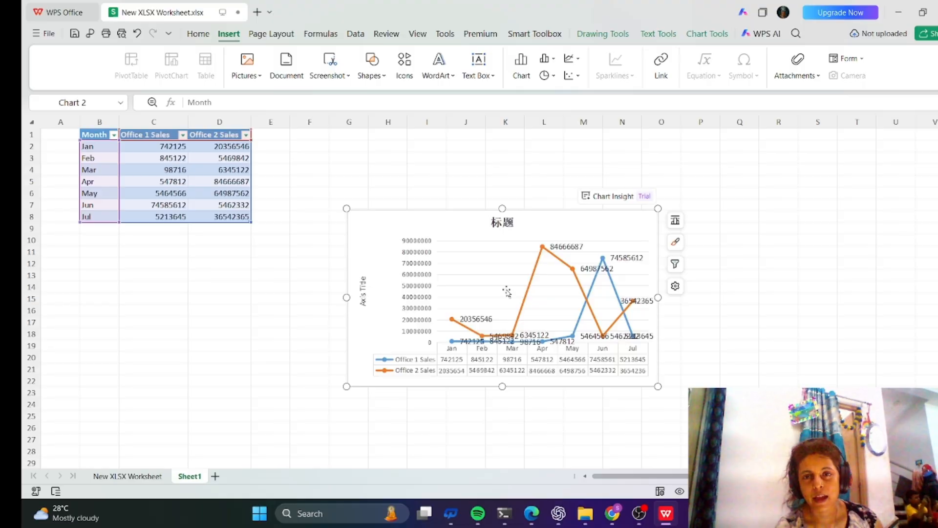
{"action": "left_click", "coordinate": [459, 277]}
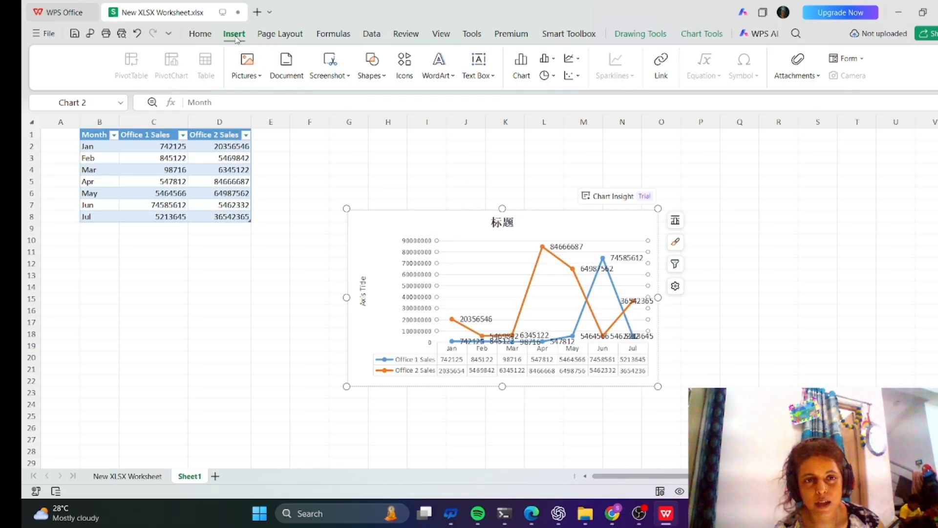
Change the second chart back to a clustered column chart using the preset with the legend above the plot.
{"action": "left_click", "coordinate": [521, 68]}
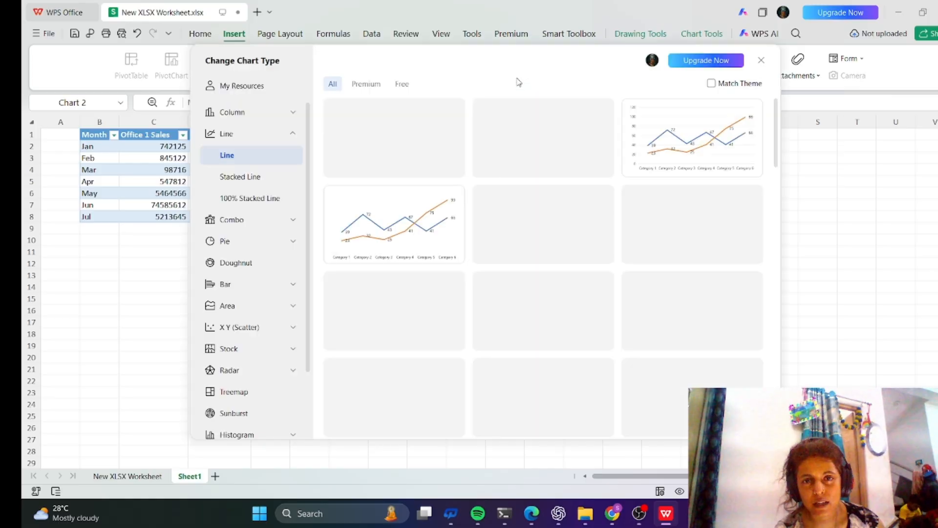
{"action": "left_click", "coordinate": [234, 112]}
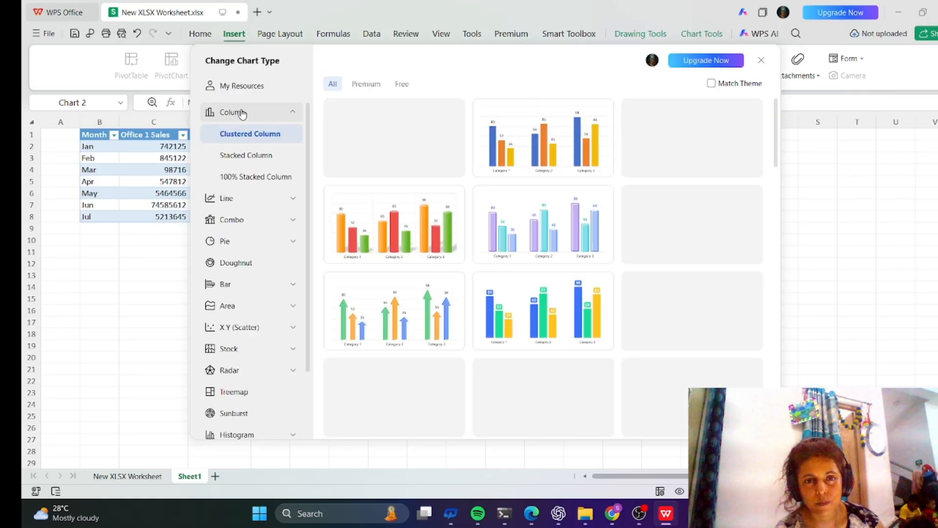
{"action": "left_click", "coordinate": [542, 144]}
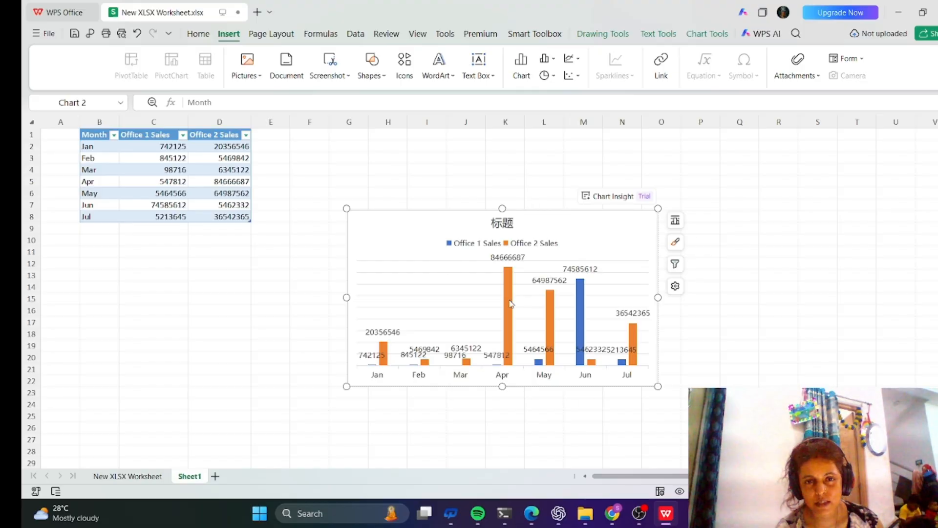
{"action": "left_click", "coordinate": [455, 261]}
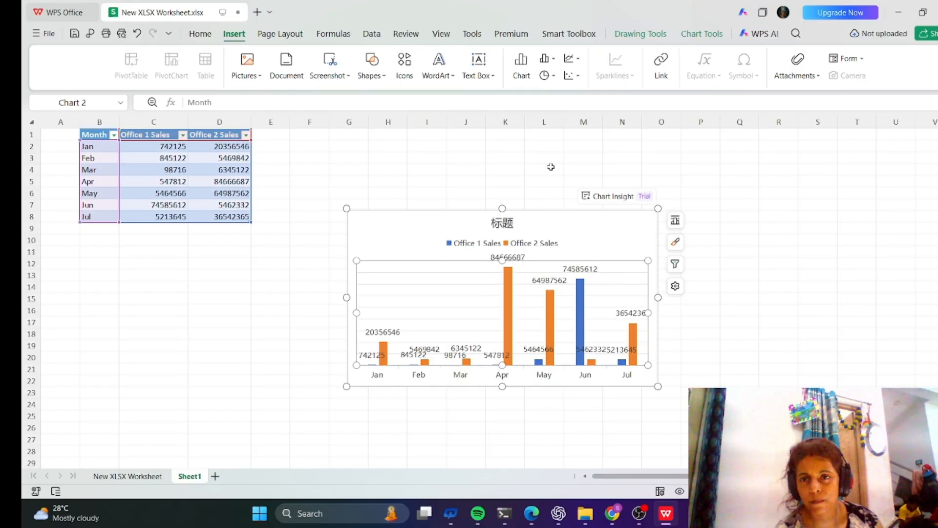
Switch rows and columns on the second chart so the months become the data series.
{"action": "left_click", "coordinate": [220, 170]}
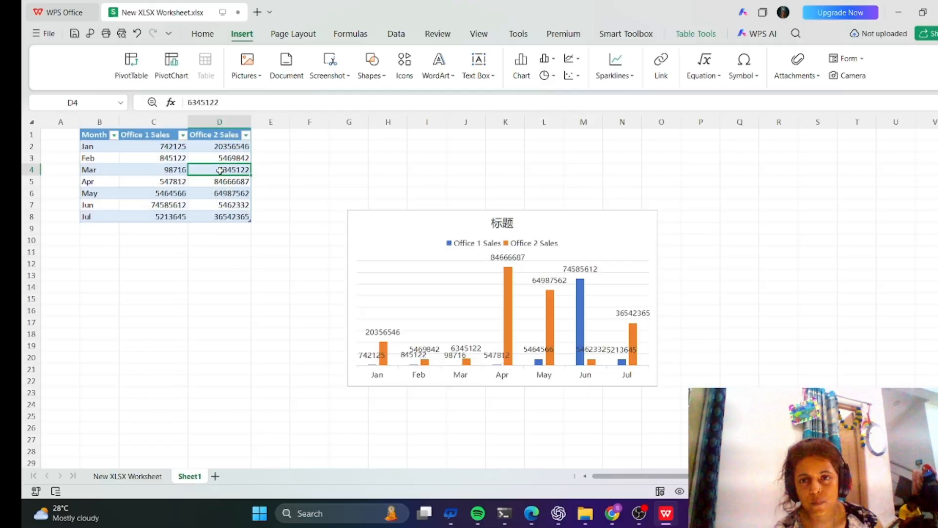
{"action": "left_click", "coordinate": [429, 216]}
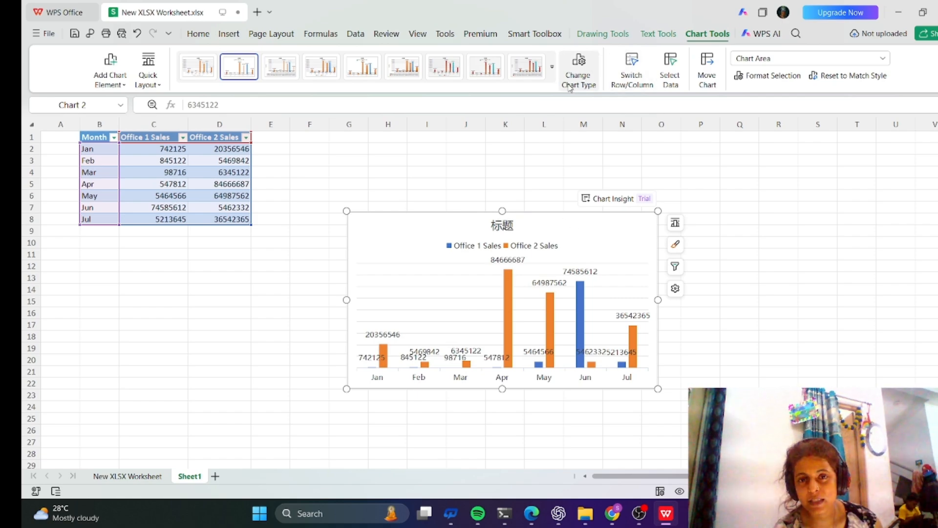
{"action": "left_click", "coordinate": [580, 73]}
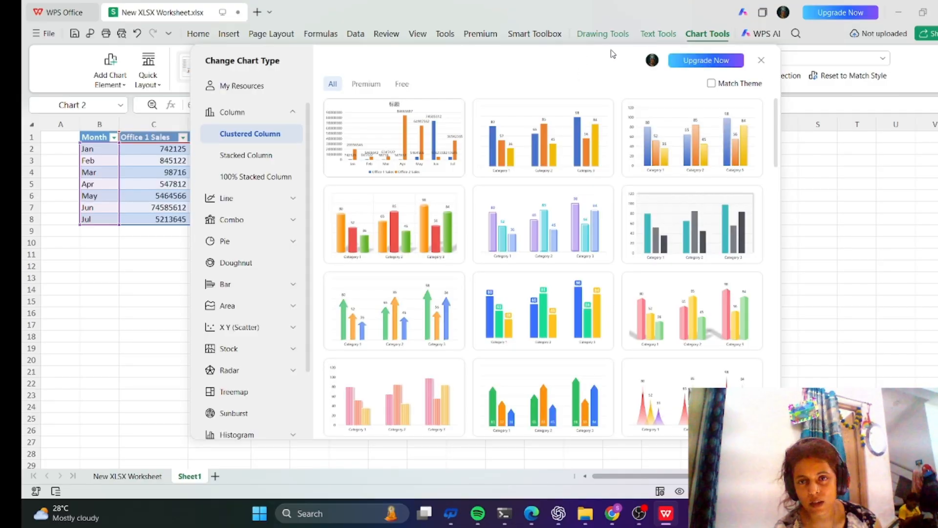
{"action": "left_click", "coordinate": [763, 60]}
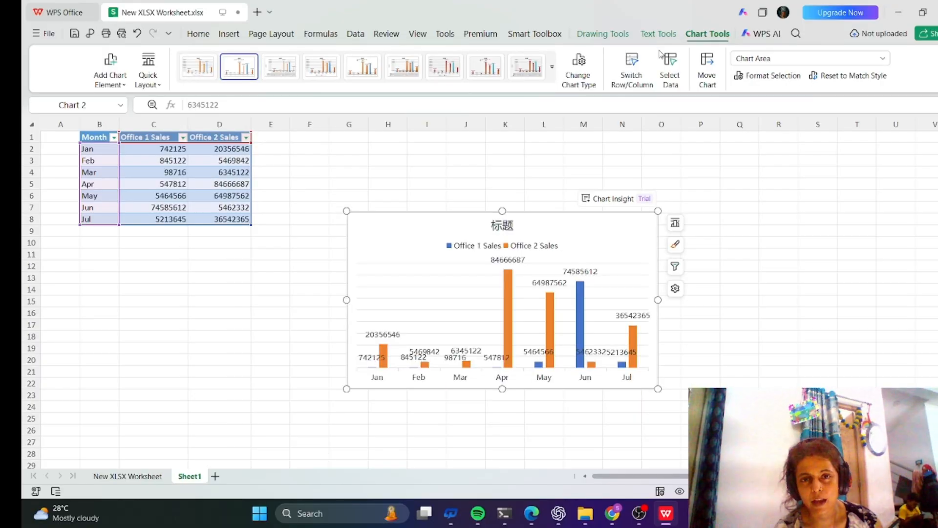
{"action": "left_click", "coordinate": [639, 89]}
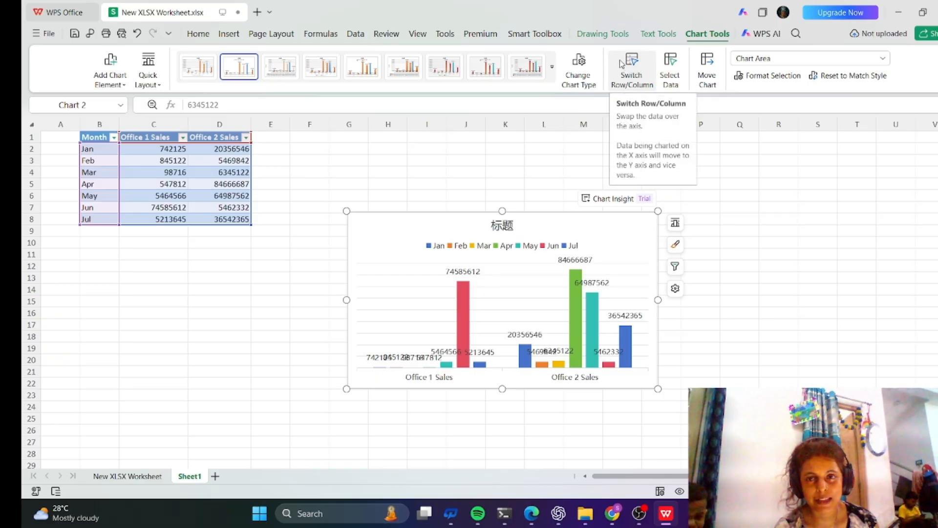
{"action": "left_click", "coordinate": [709, 82]}
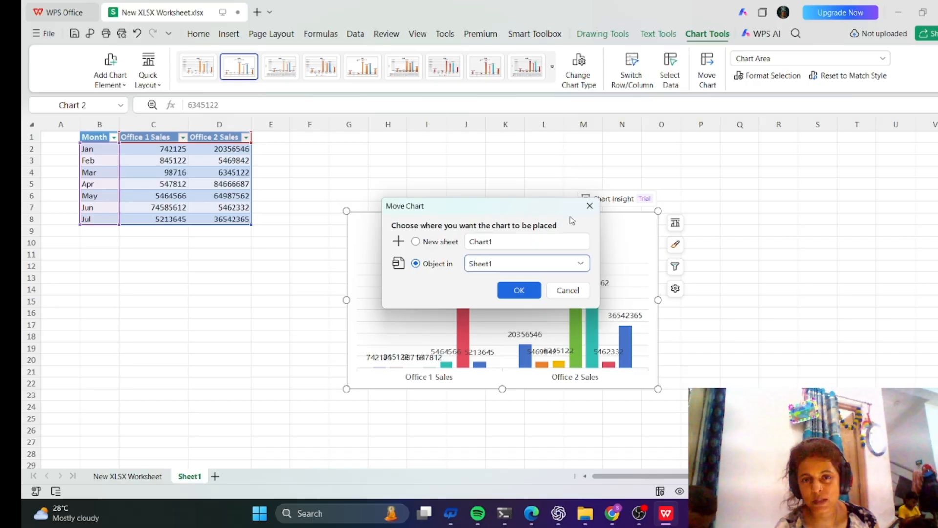
{"action": "left_click", "coordinate": [590, 206]}
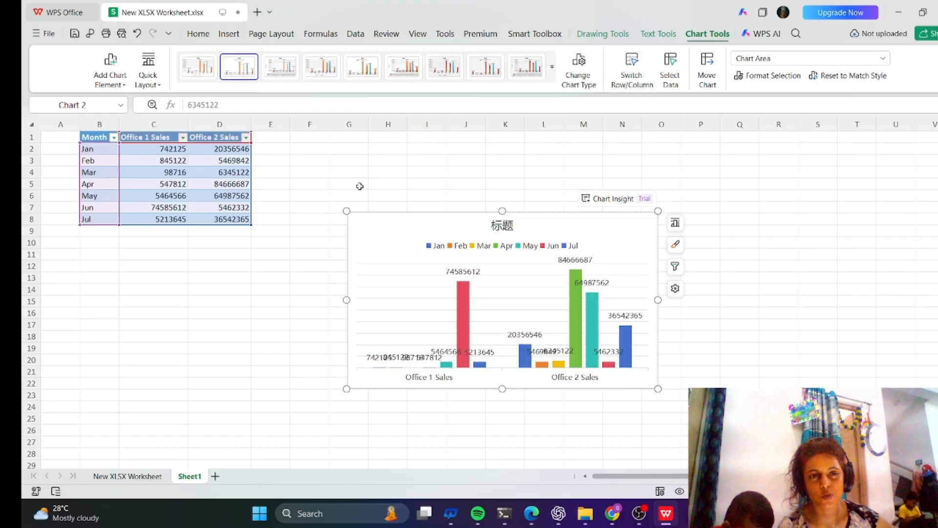
{"action": "left_click", "coordinate": [297, 254]}
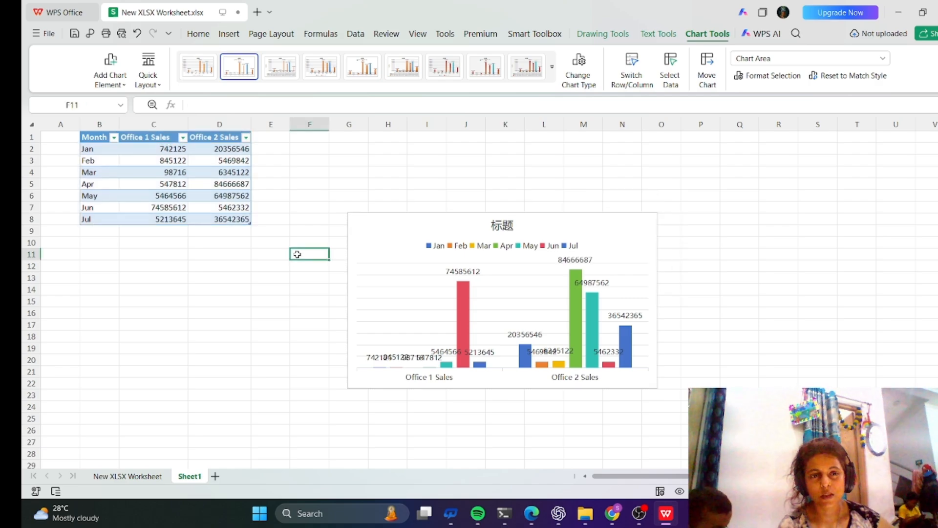
Select the whole sales table and try to insert a column chart with a premium preset.
{"action": "left_click", "coordinate": [99, 142]}
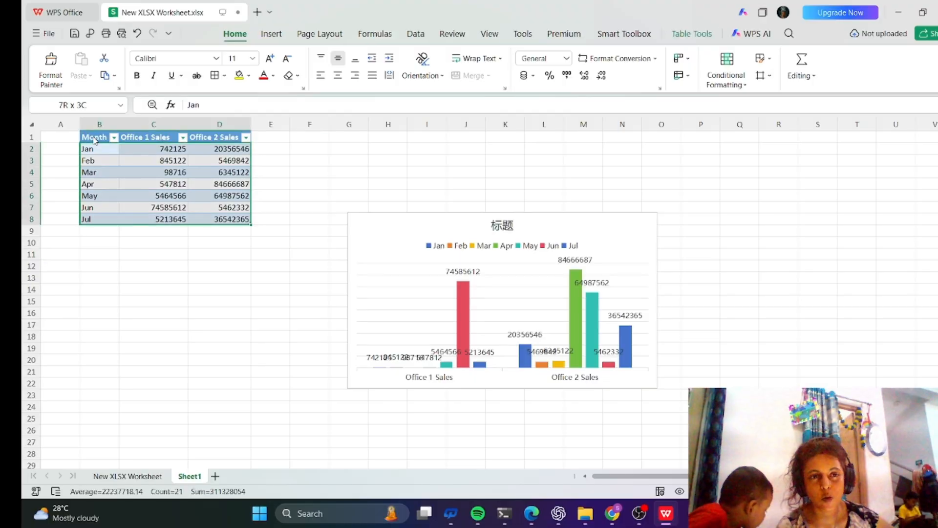
{"action": "left_click", "coordinate": [165, 138]}
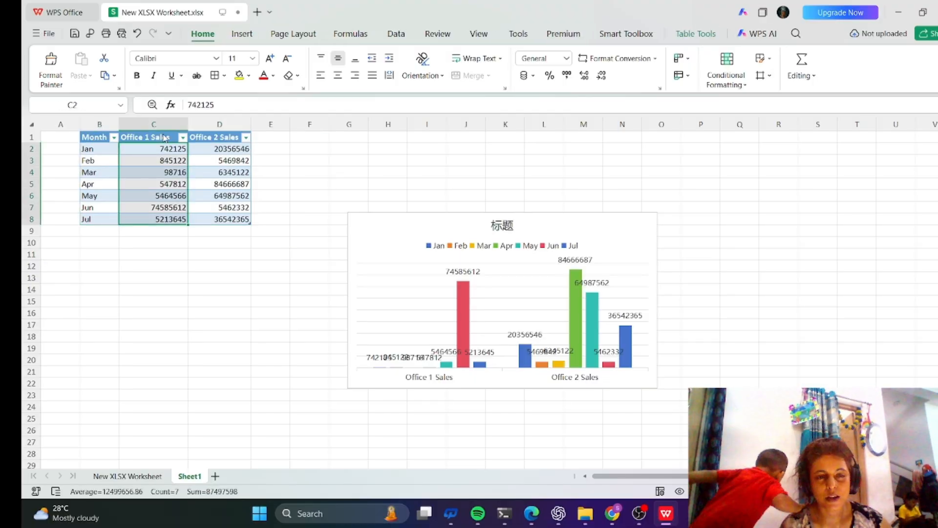
{"action": "left_click", "coordinate": [126, 166]}
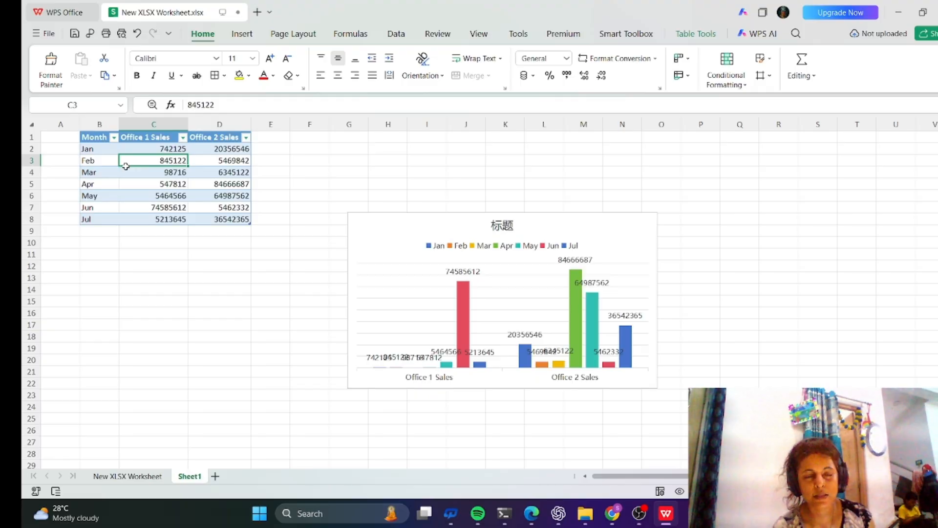
{"action": "key", "text": "ctrl+a"}
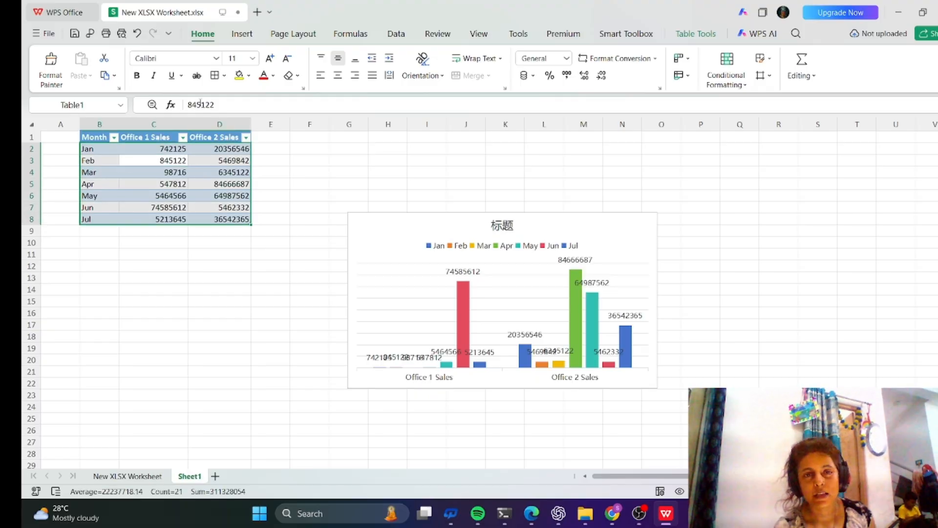
{"action": "left_click", "coordinate": [241, 37]}
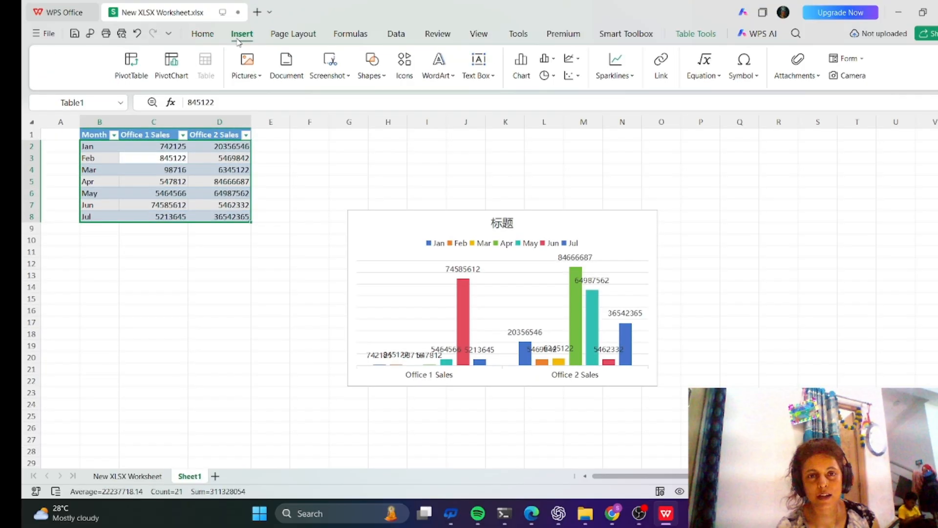
{"action": "left_click", "coordinate": [521, 66]}
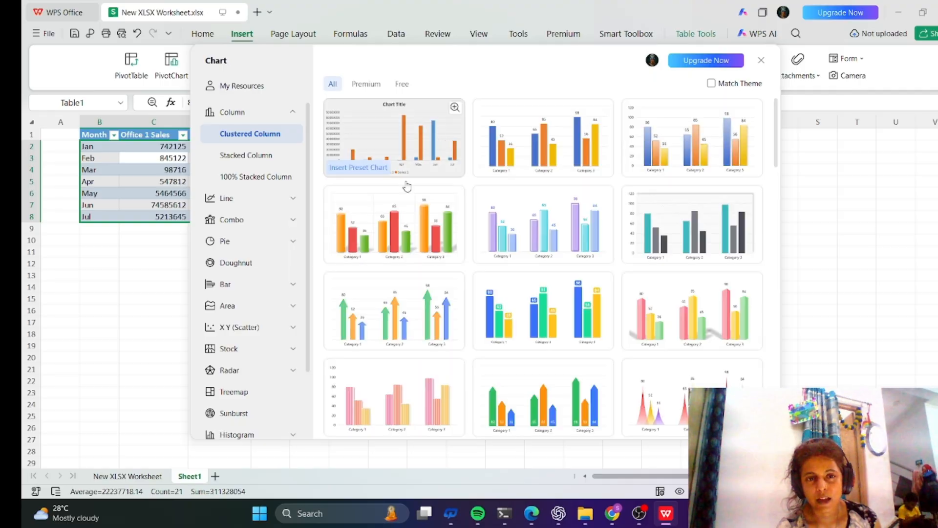
{"action": "left_click", "coordinate": [418, 242]}
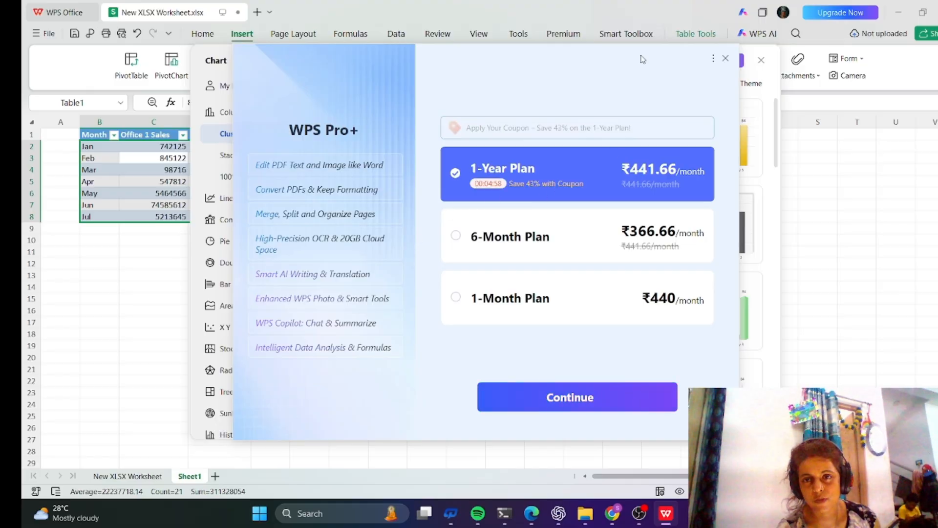
{"action": "left_click", "coordinate": [725, 58]}
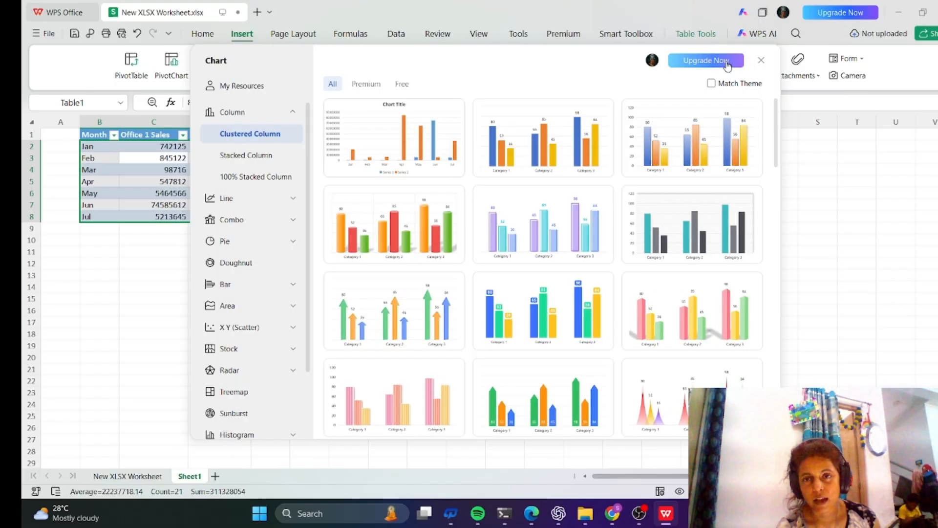
{"action": "left_click", "coordinate": [760, 60]}
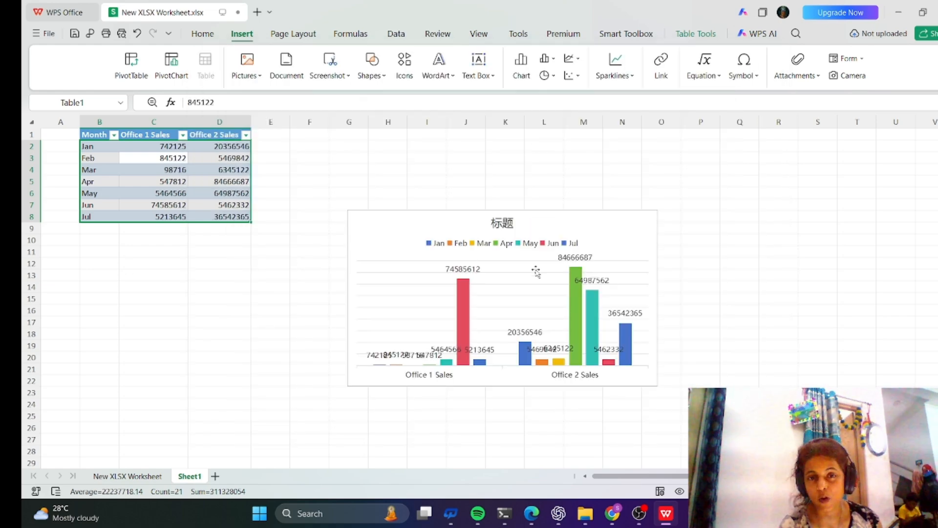
{"action": "left_click", "coordinate": [90, 288]}
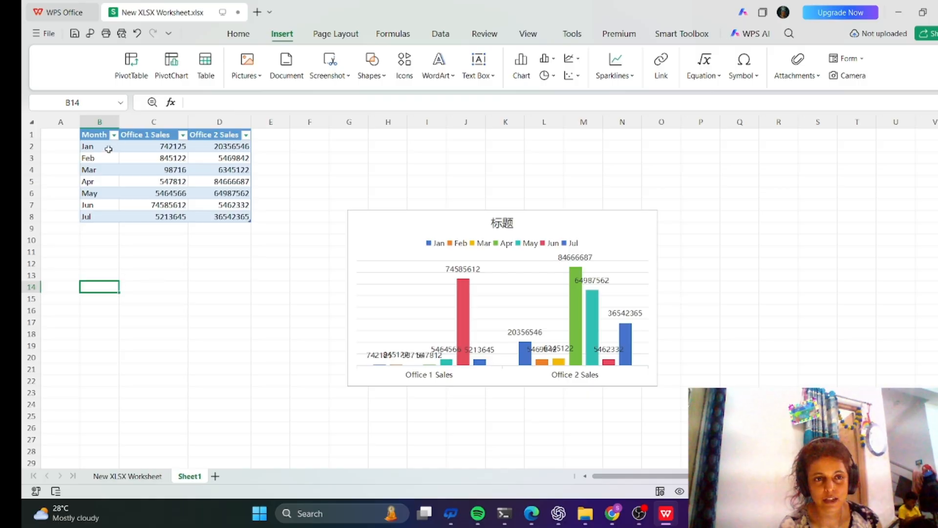
Move the second chart slightly down and to the right.
{"action": "left_click", "coordinate": [108, 155]}
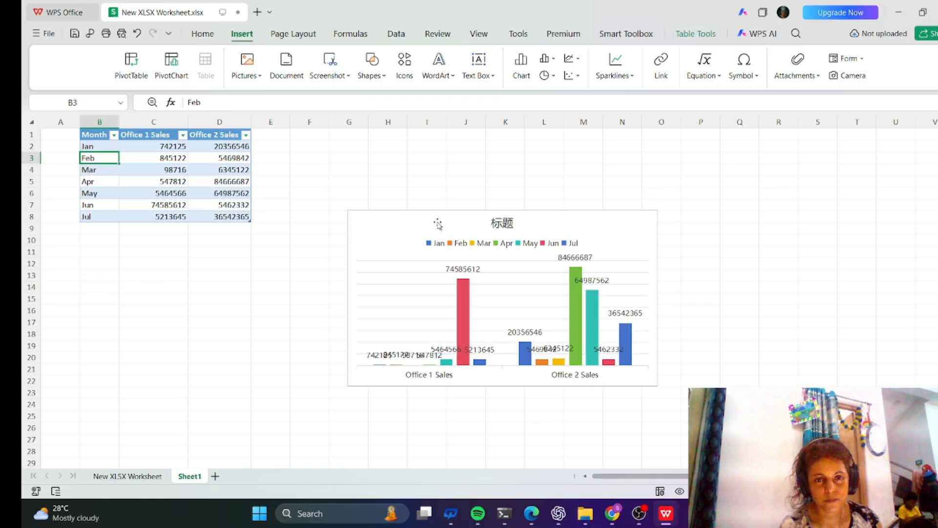
{"action": "left_click", "coordinate": [456, 225]}
{"action": "mouse_move", "coordinate": [465, 224]}
{"action": "left_mouse_down"}
{"action": "mouse_move", "coordinate": [490, 280]}
{"action": "mouse_move", "coordinate": [452, 286]}
{"action": "mouse_move", "coordinate": [474, 273]}
{"action": "mouse_move", "coordinate": [464, 254]}
{"action": "mouse_move", "coordinate": [470, 230]}
{"action": "left_mouse_up"}
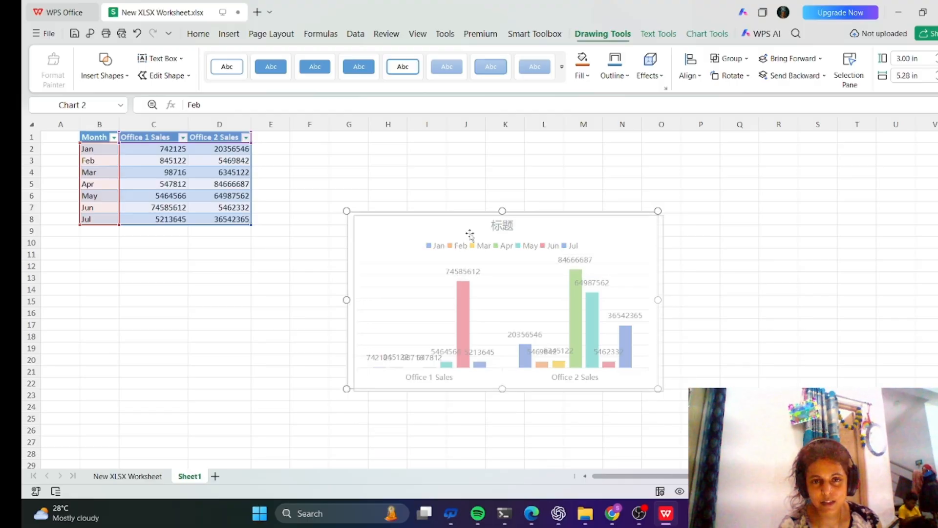
Move the chart title to the right side beside the Office 2 Sales bars and stretch the chart upward to about 3.92 in tall.
{"action": "left_click", "coordinate": [503, 230]}
{"action": "left_click_drag", "start_coordinate": [635, 255], "coordinate": [626, 299]}
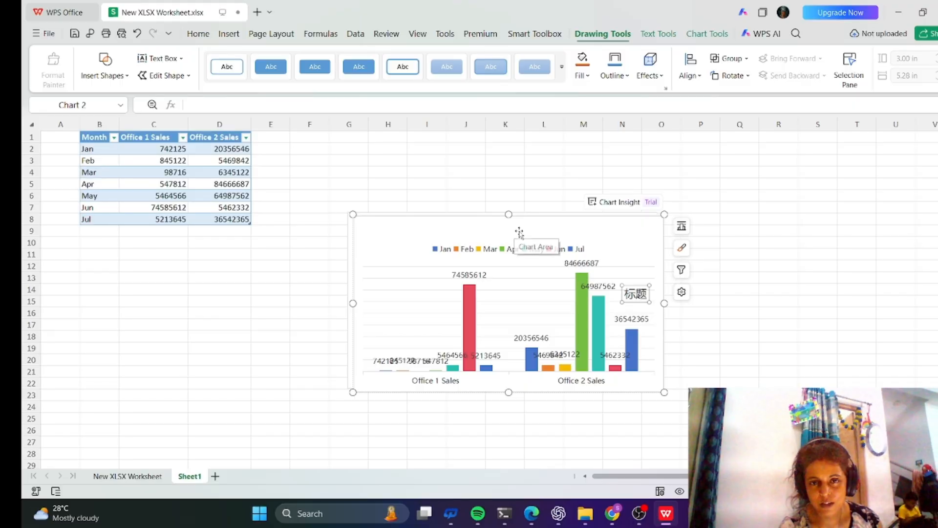
{"action": "left_click_drag", "start_coordinate": [508, 214], "coordinate": [508, 160]}
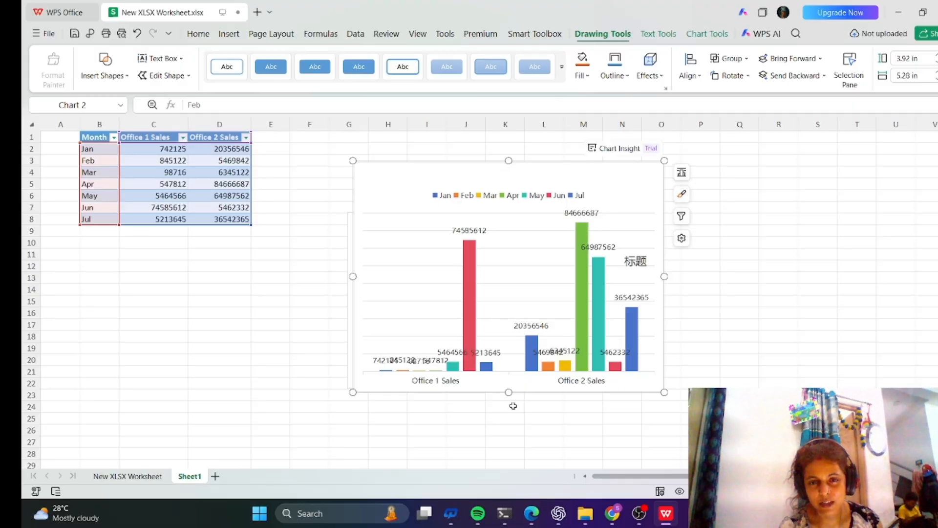
Shrink the second chart to about 3.10 in tall and move it below the sales table.
{"action": "left_click_drag", "start_coordinate": [509, 393], "coordinate": [509, 345]}
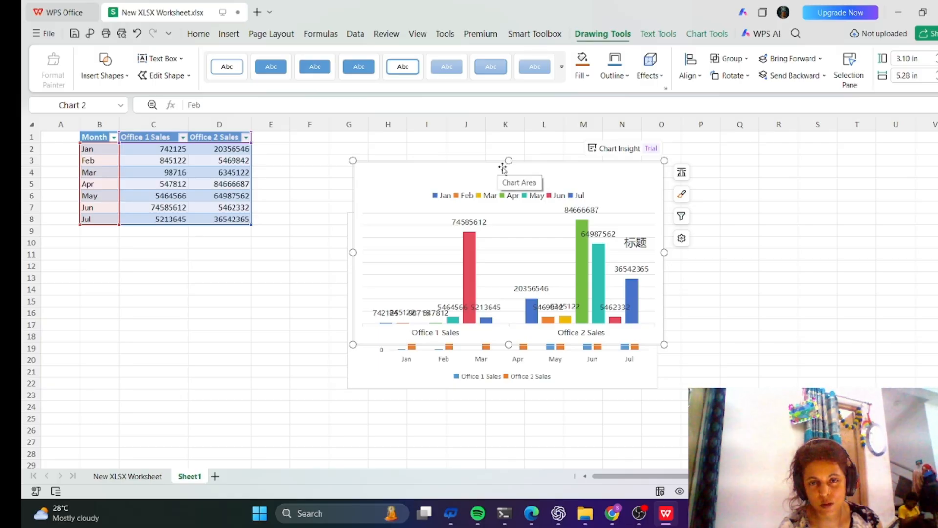
{"action": "left_click_drag", "start_coordinate": [509, 161], "coordinate": [224, 274]}
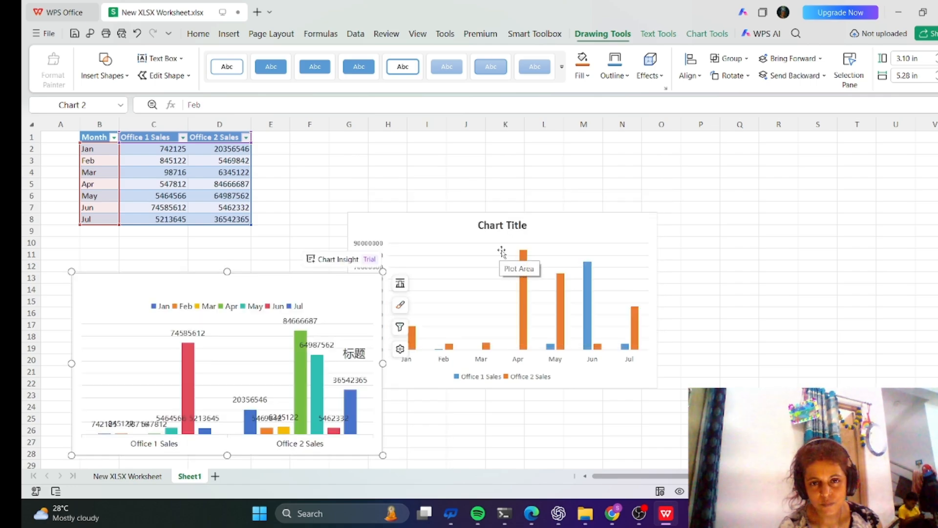
Move the first chart up and to the right of the sales table.
{"action": "left_click", "coordinate": [504, 225]}
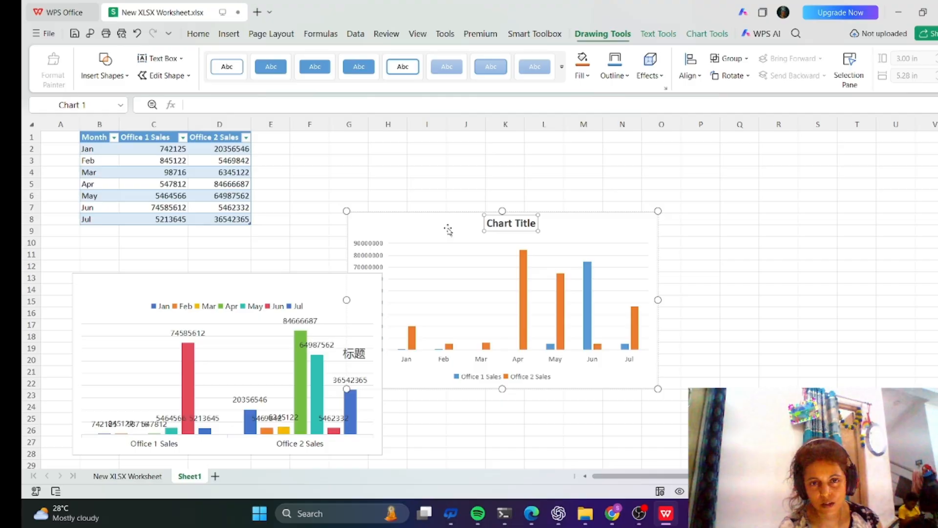
{"action": "left_click_drag", "start_coordinate": [448, 229], "coordinate": [583, 191]}
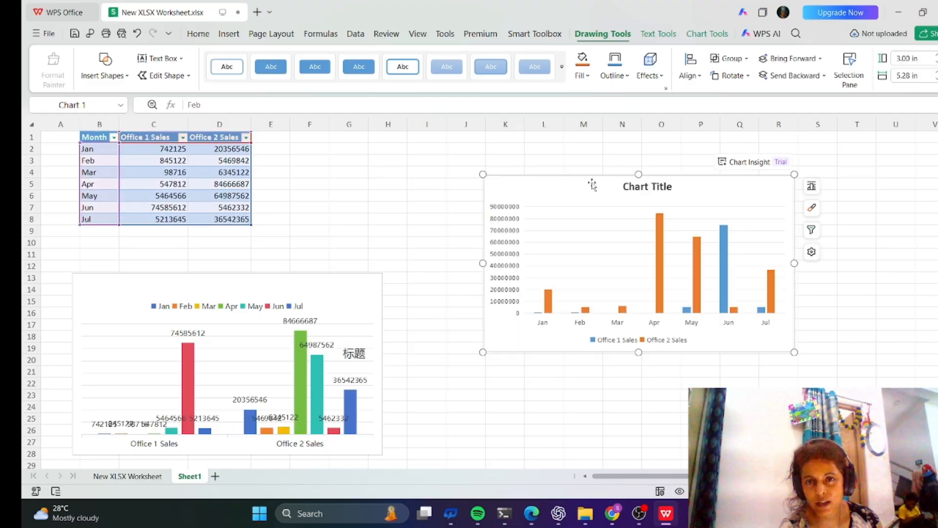
Turn the first chart's title off and back on from the chart elements.
{"action": "left_click", "coordinate": [812, 187]}
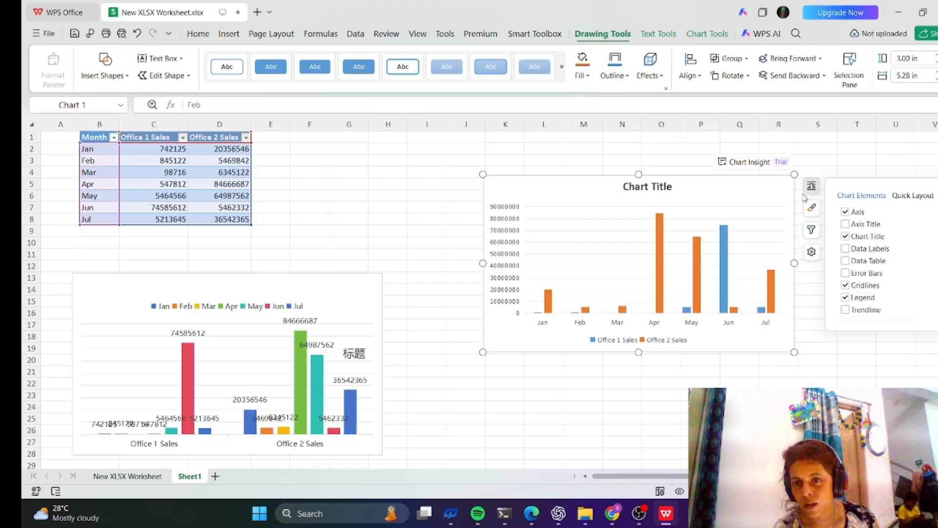
{"action": "left_click", "coordinate": [862, 239]}
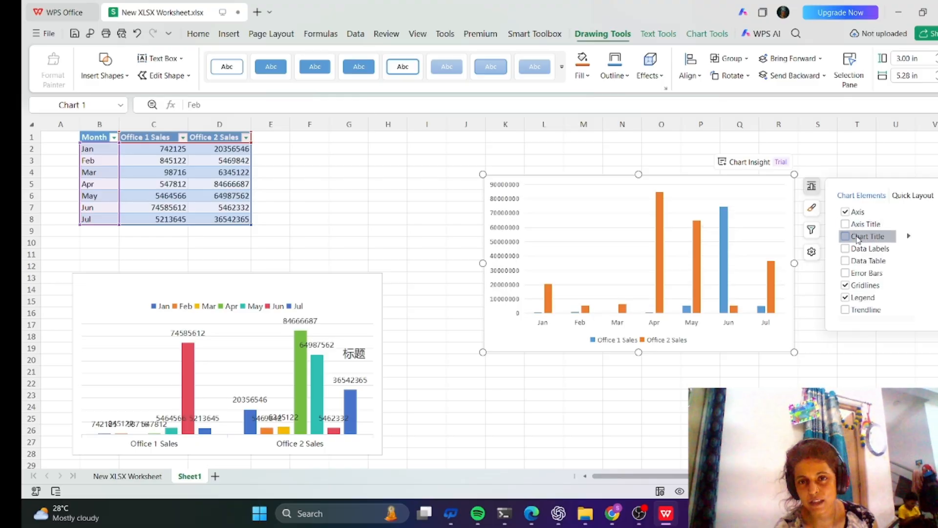
{"action": "left_click", "coordinate": [858, 238]}
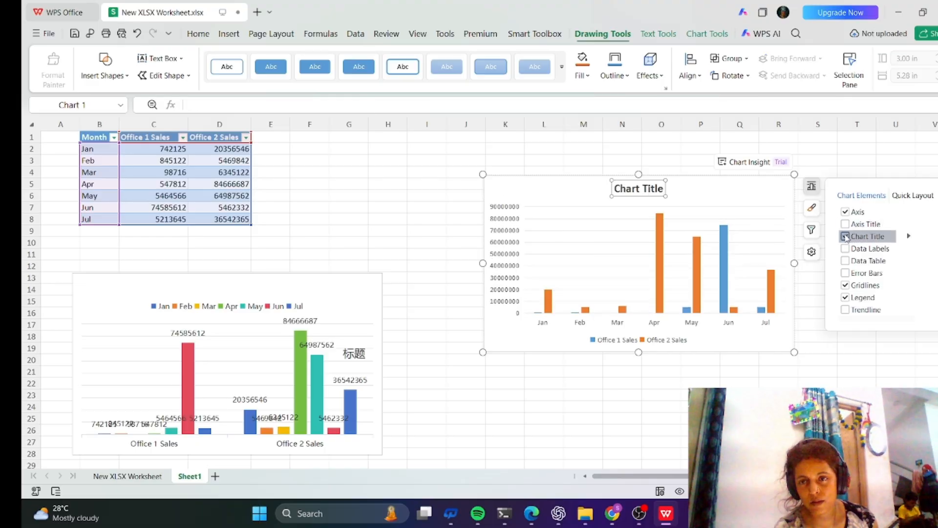
{"action": "left_click", "coordinate": [846, 238]}
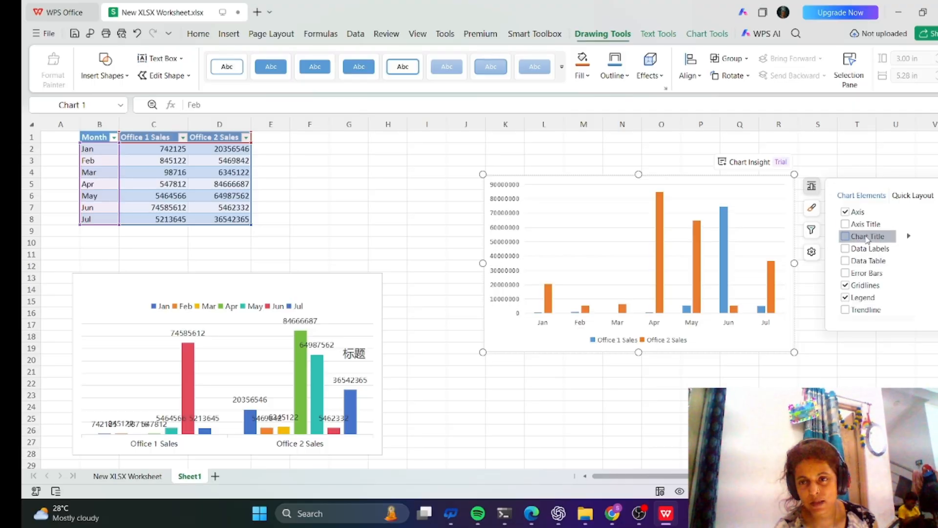
{"action": "left_click", "coordinate": [845, 237]}
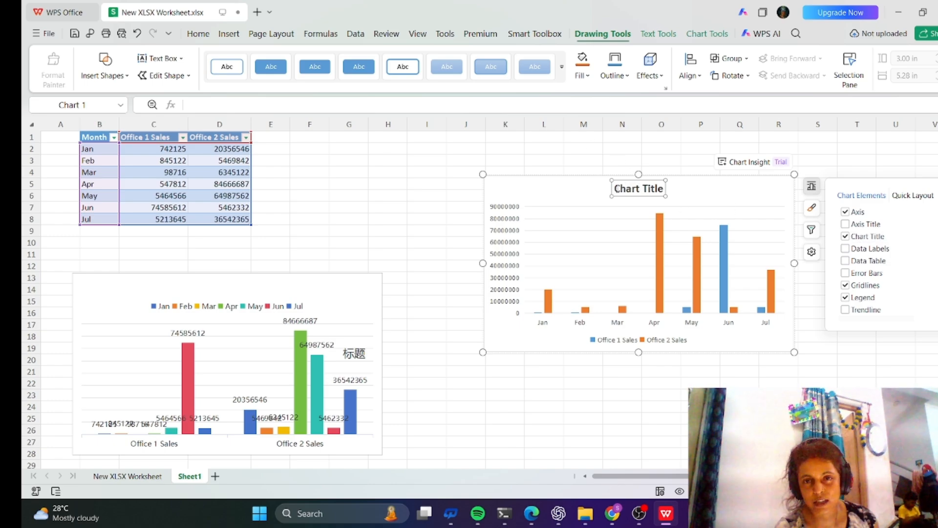
Rename the first chart's title to Sales Details.
{"action": "left_click_drag", "start_coordinate": [614, 188], "coordinate": [662, 188]}
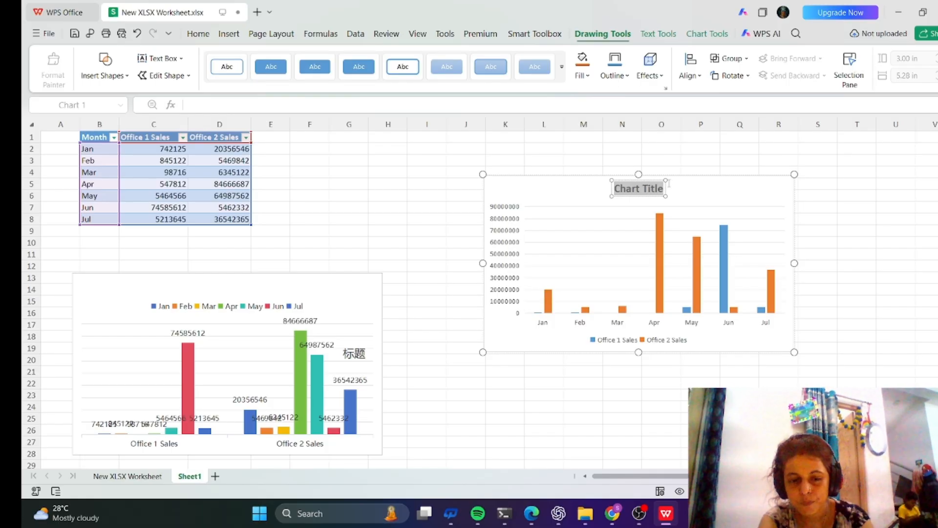
{"action": "type", "text": "Sa"}
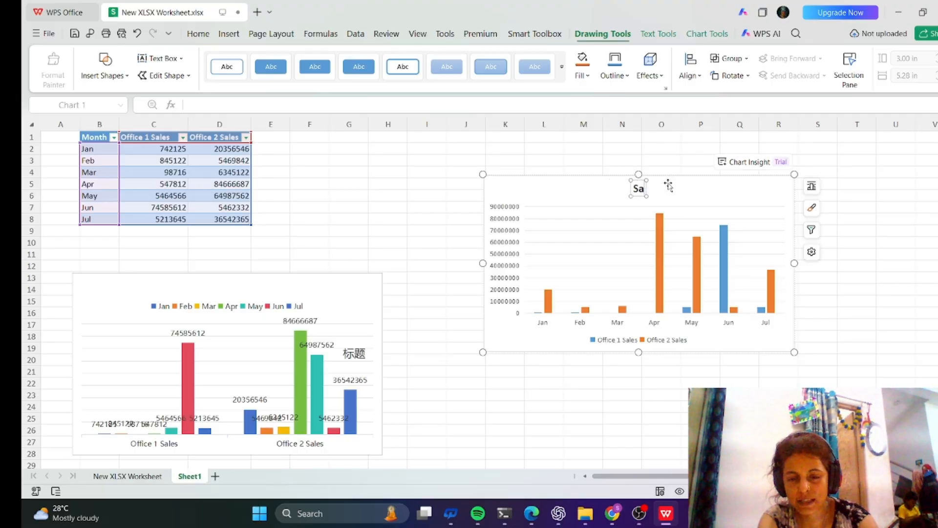
{"action": "type", "text": "les"}
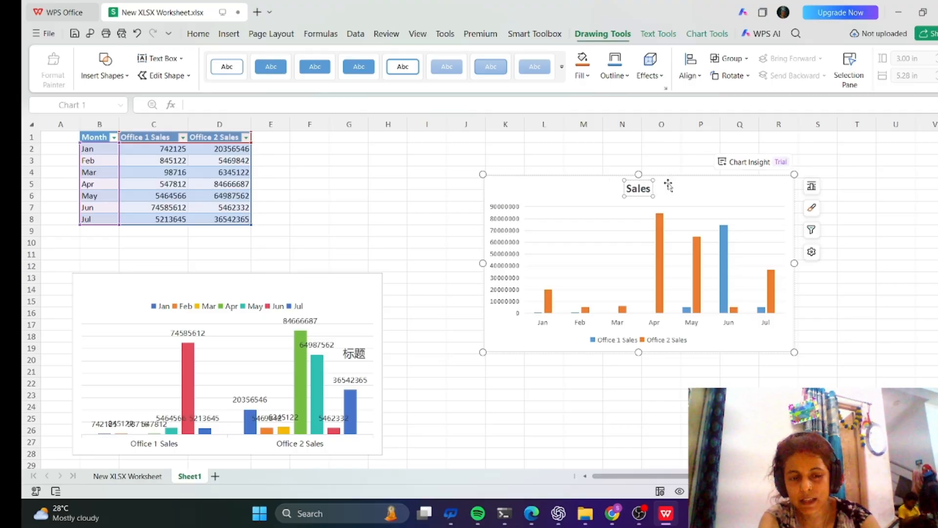
{"action": "type", "text": " Deta"}
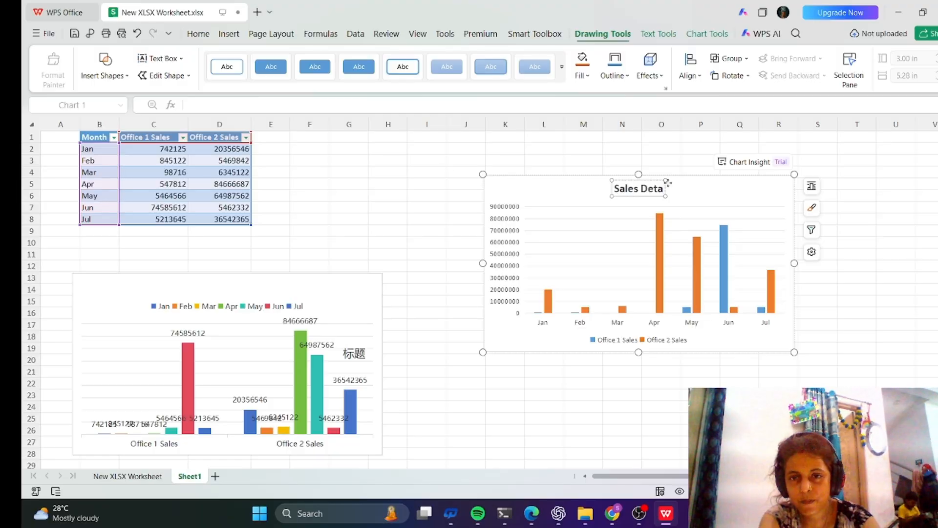
{"action": "type", "text": "ils"}
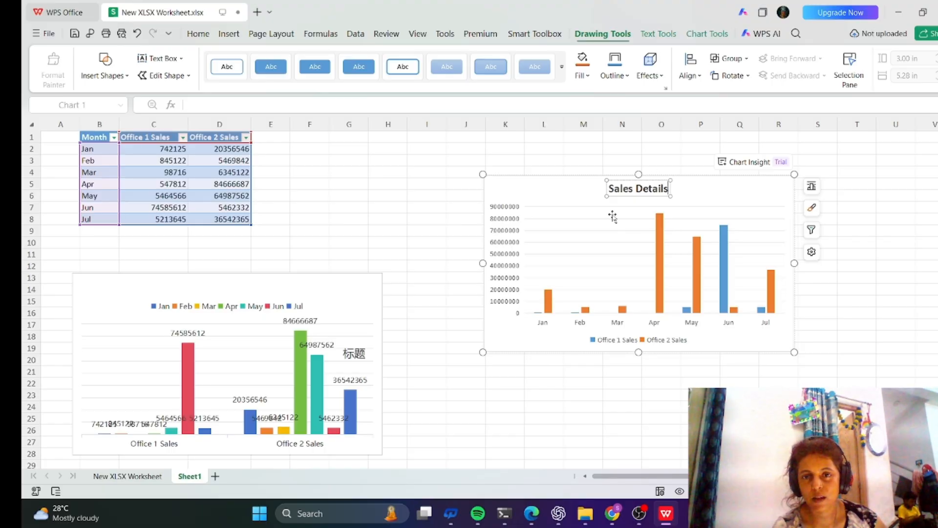
{"action": "left_click", "coordinate": [646, 362]}
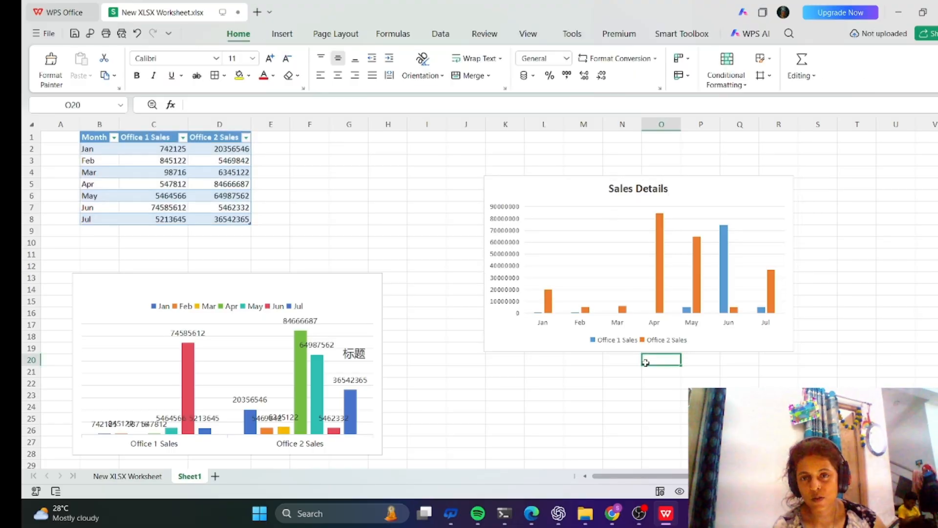
Toggle the first chart's legend off and on from the chart elements.
{"action": "left_click", "coordinate": [672, 193]}
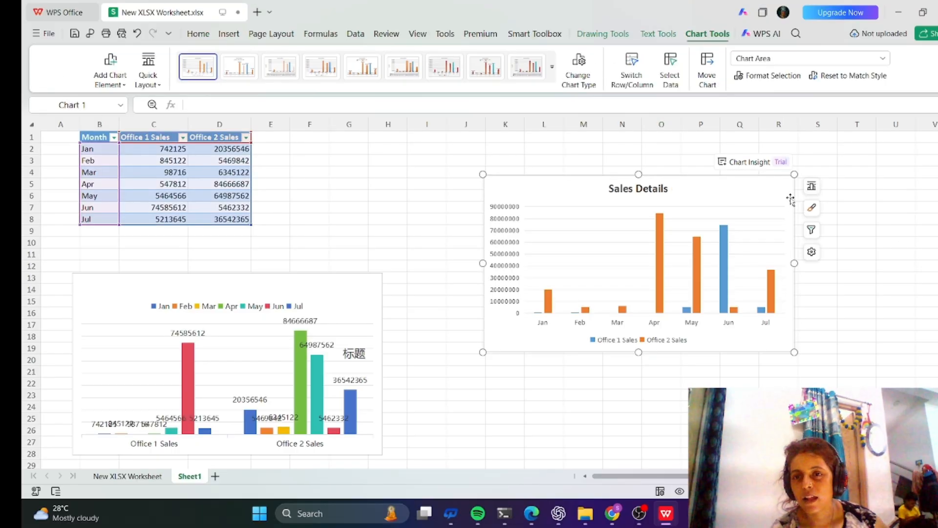
{"action": "left_click", "coordinate": [811, 187]}
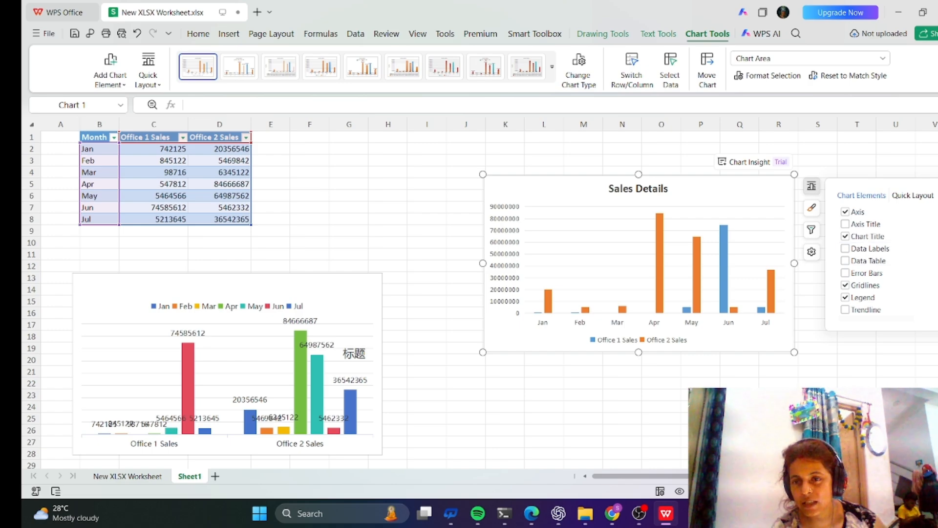
{"action": "left_click", "coordinate": [845, 298]}
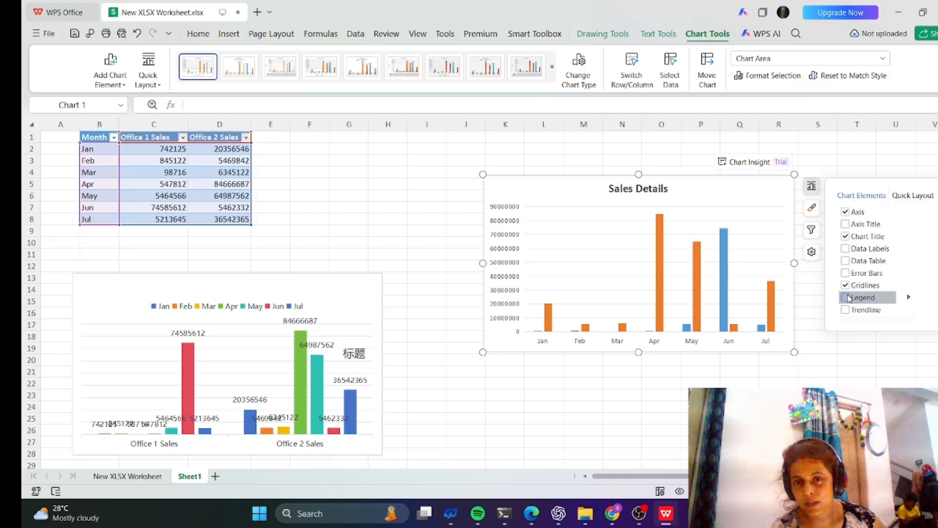
{"action": "left_click", "coordinate": [847, 298]}
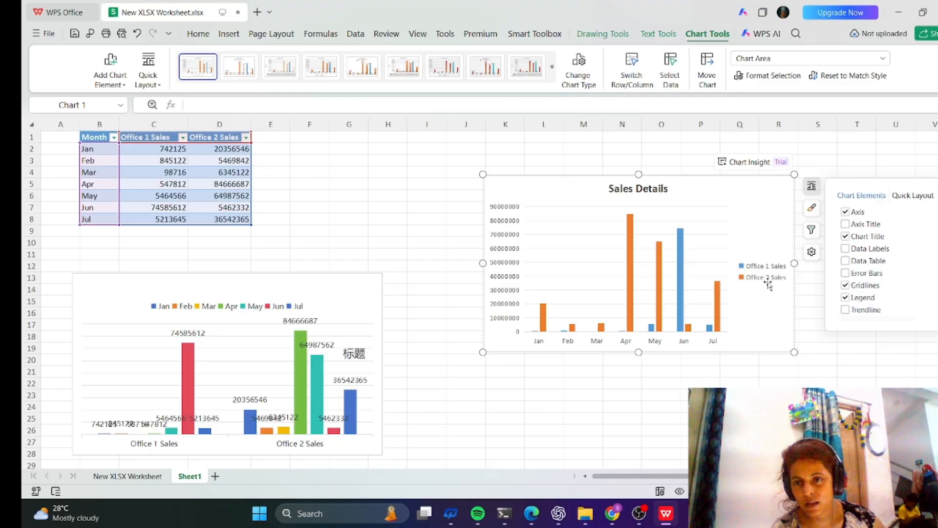
{"action": "left_click", "coordinate": [845, 297]}
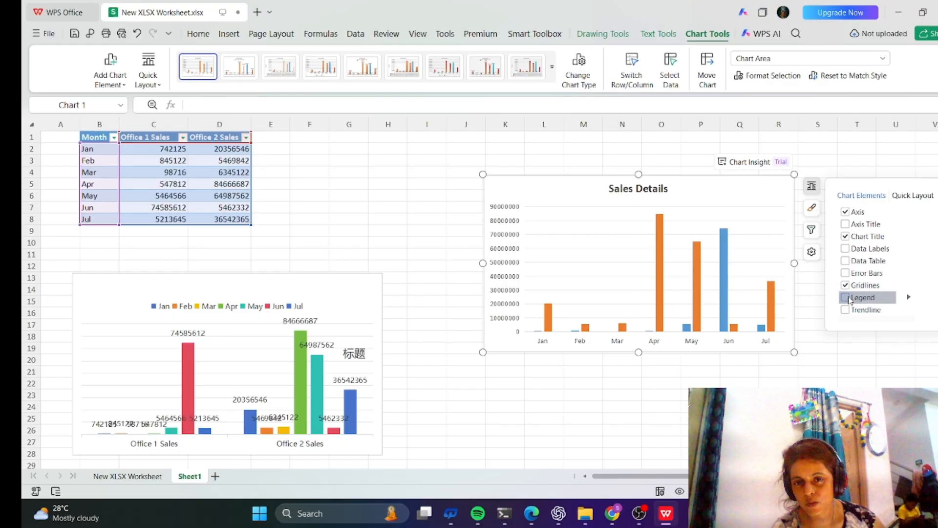
{"action": "left_click", "coordinate": [847, 298]}
{"action": "left_click", "coordinate": [849, 299]}
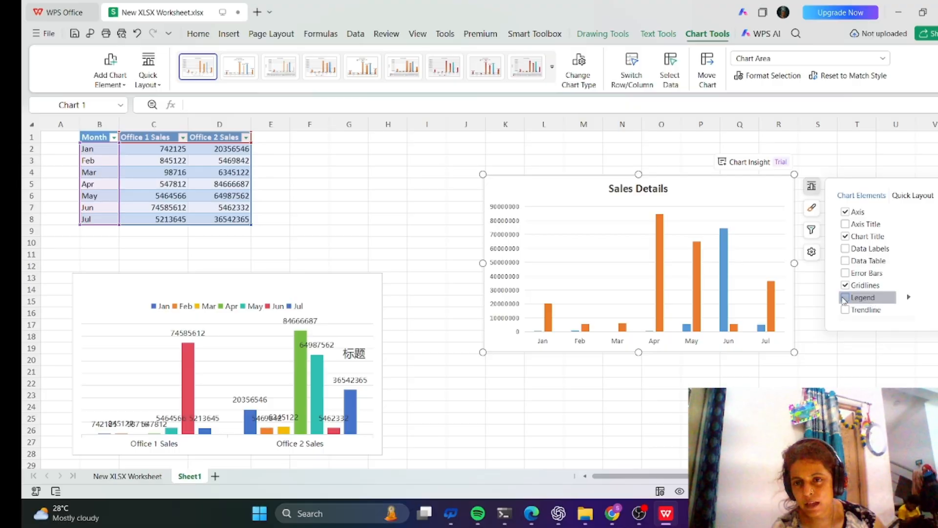
{"action": "left_click", "coordinate": [848, 300]}
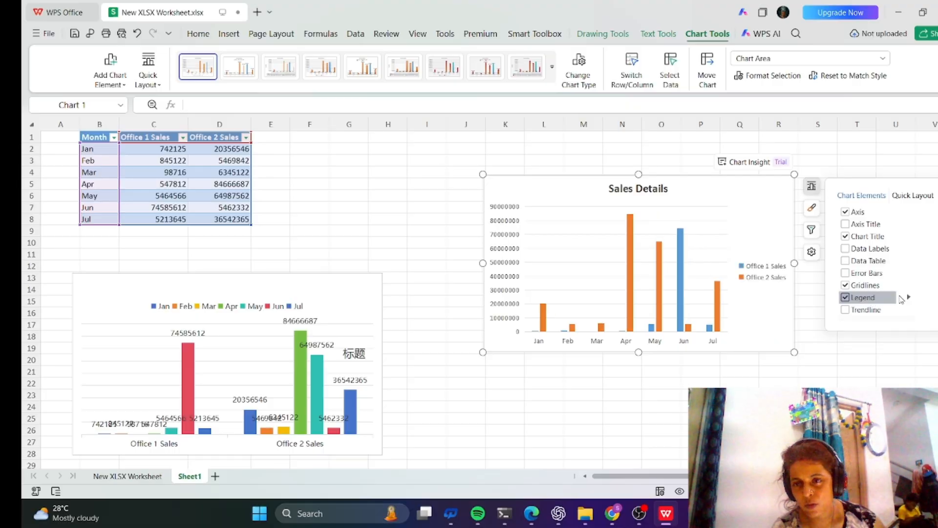
Place the first chart's legend at the bottom after trying the top and left positions.
{"action": "left_click", "coordinate": [908, 299]}
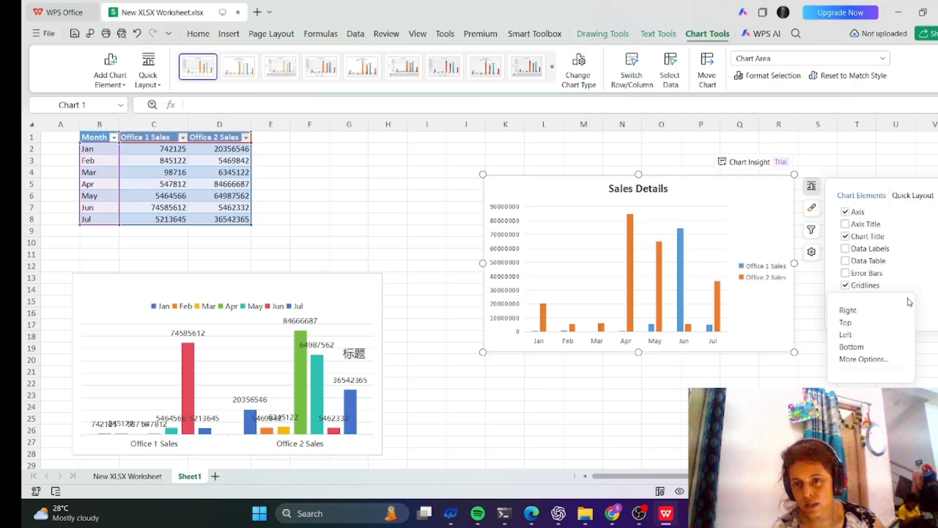
{"action": "left_click", "coordinate": [842, 323]}
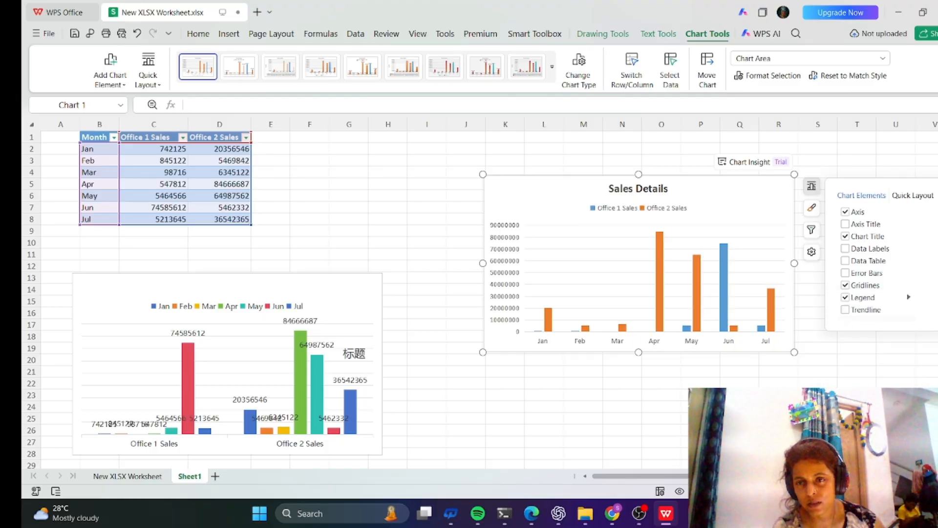
{"action": "left_click", "coordinate": [910, 299]}
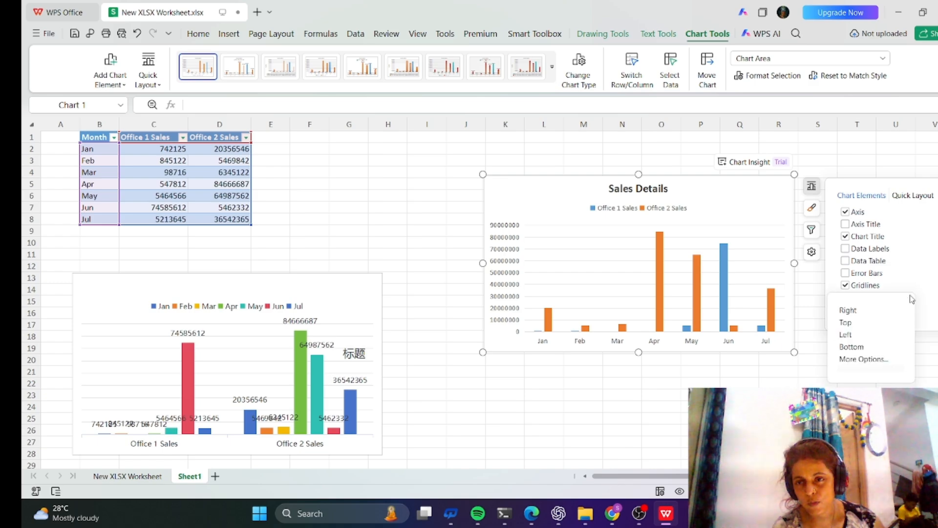
{"action": "left_click", "coordinate": [845, 347]}
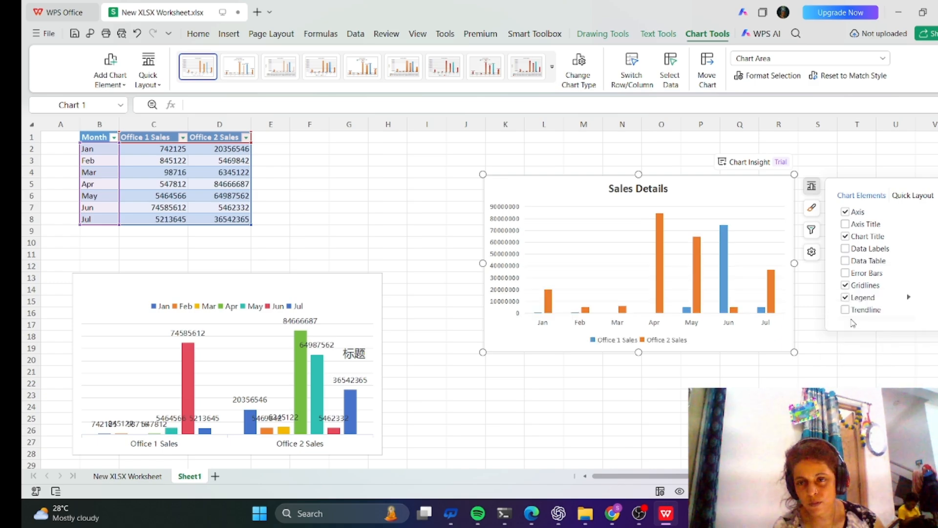
{"action": "left_click", "coordinate": [910, 299]}
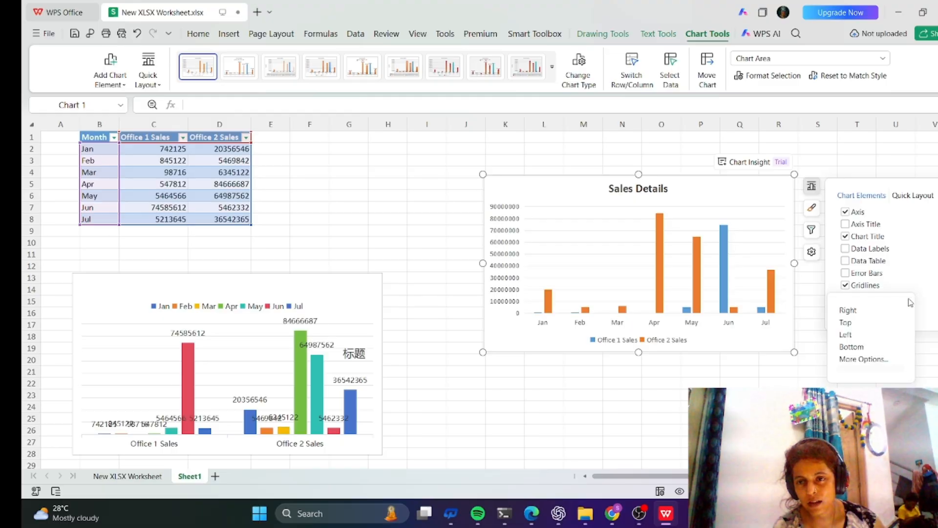
{"action": "left_click", "coordinate": [843, 335]}
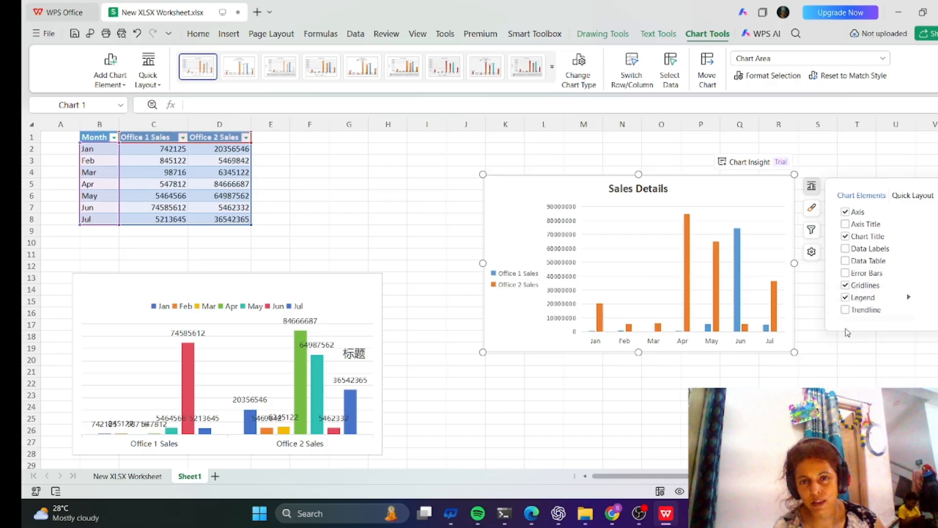
{"action": "left_click", "coordinate": [909, 299]}
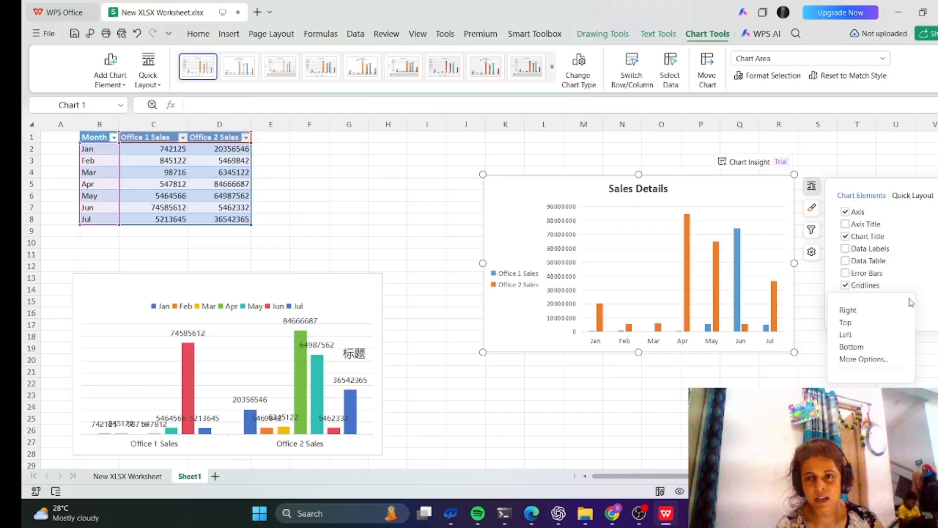
{"action": "left_click", "coordinate": [856, 347]}
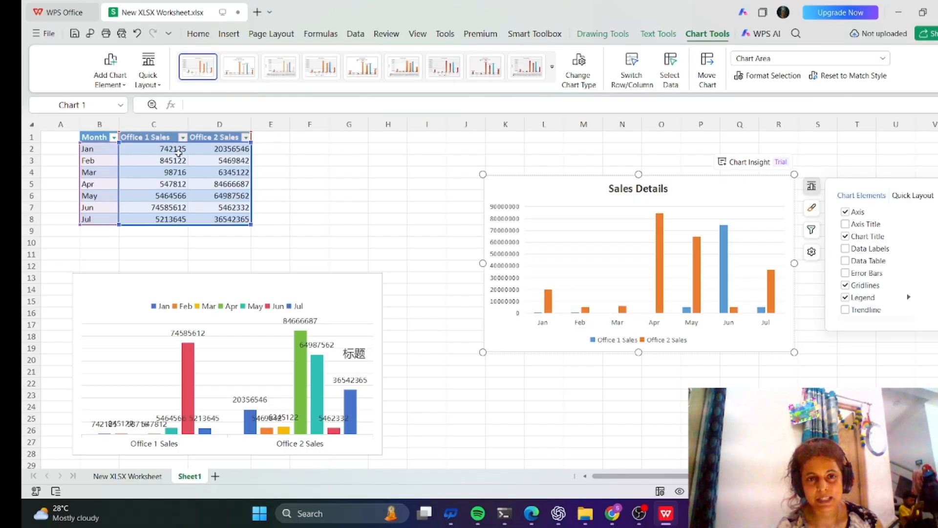
Show data labels on the first chart's bars.
{"action": "mouse_move", "coordinate": [544, 293]}
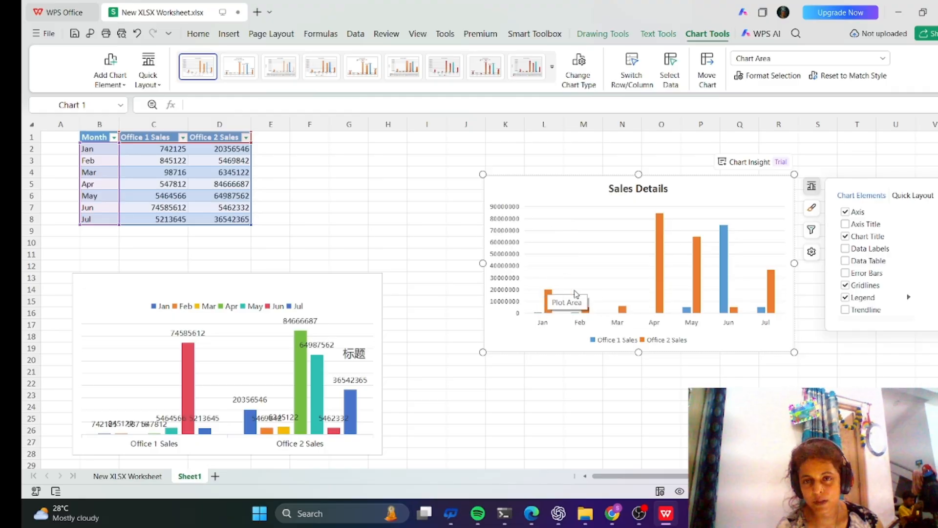
{"action": "left_click", "coordinate": [845, 250]}
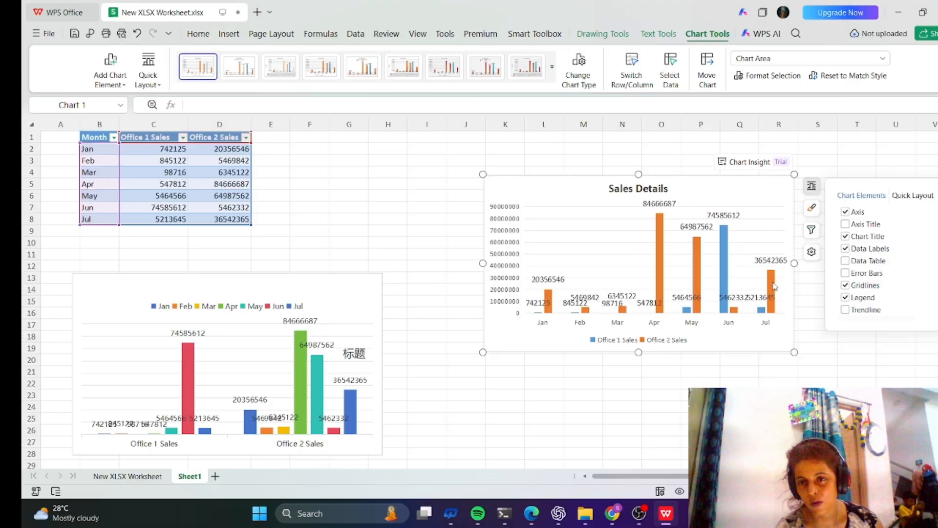
{"action": "left_click", "coordinate": [845, 274]}
{"action": "left_click", "coordinate": [845, 274]}
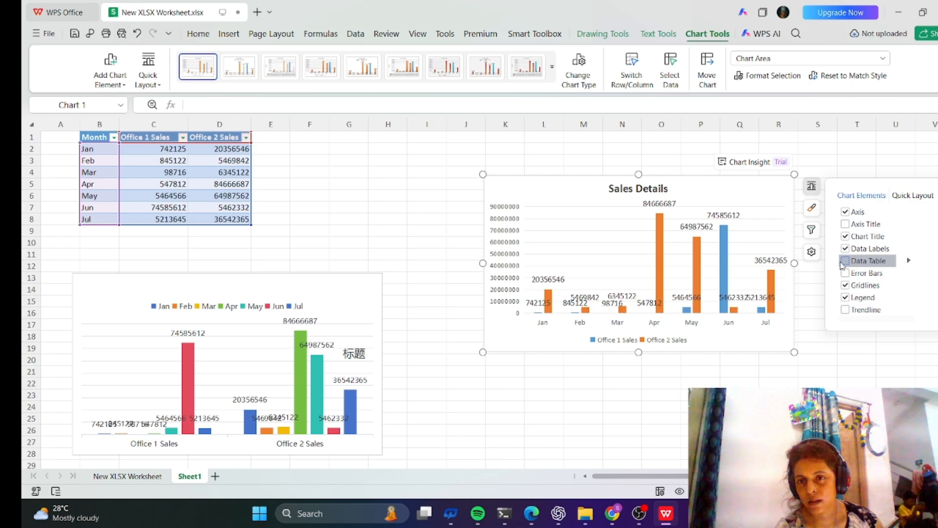
Show and then hide a data table on the first chart.
{"action": "left_click", "coordinate": [846, 262]}
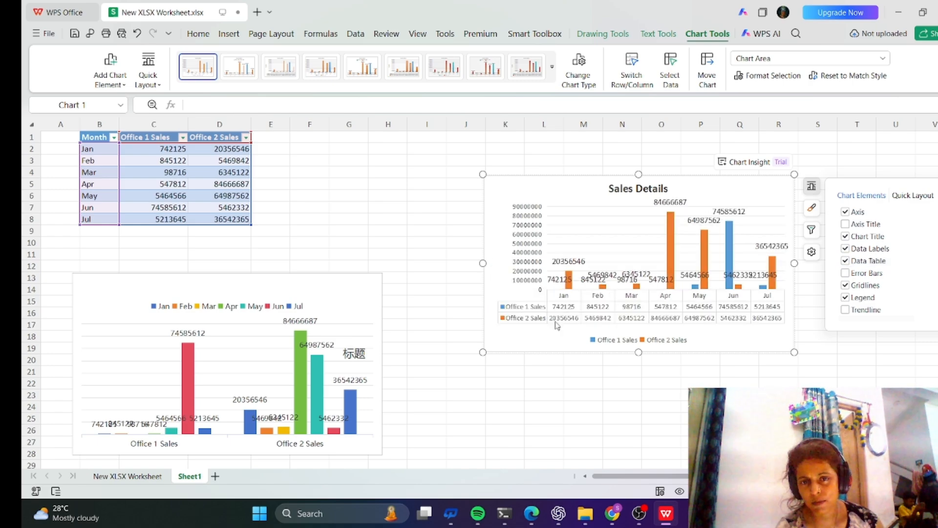
{"action": "left_click", "coordinate": [846, 261]}
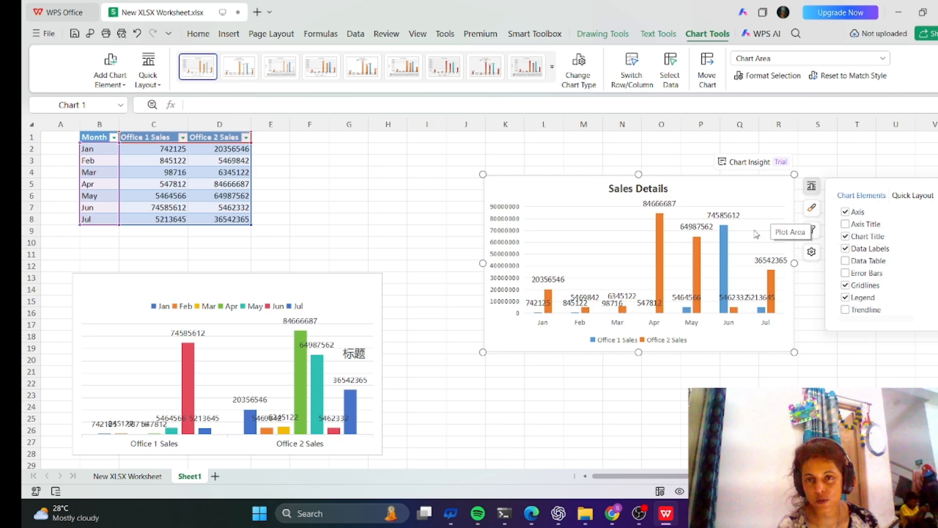
Apply a blue gradient fill to the April bar of the Office 2 Sales series.
{"action": "left_click", "coordinate": [661, 241]}
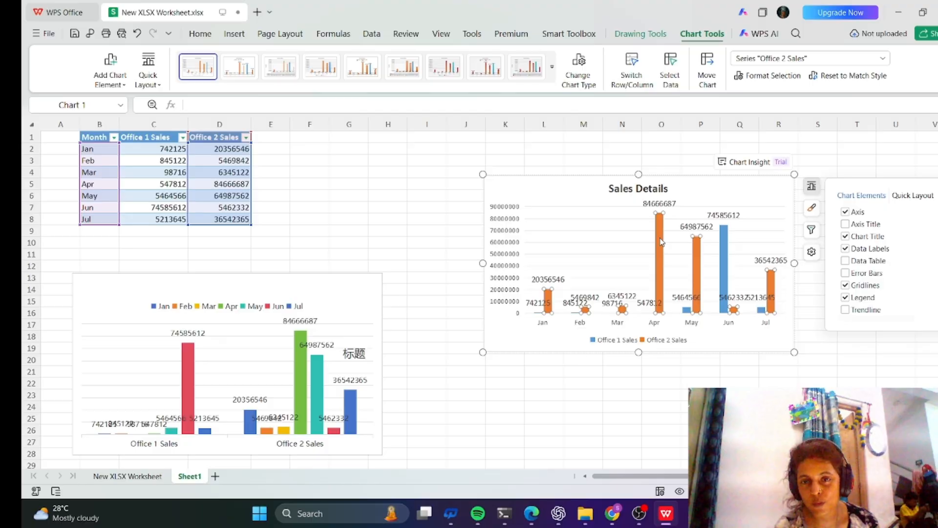
{"action": "double_click", "coordinate": [661, 241]}
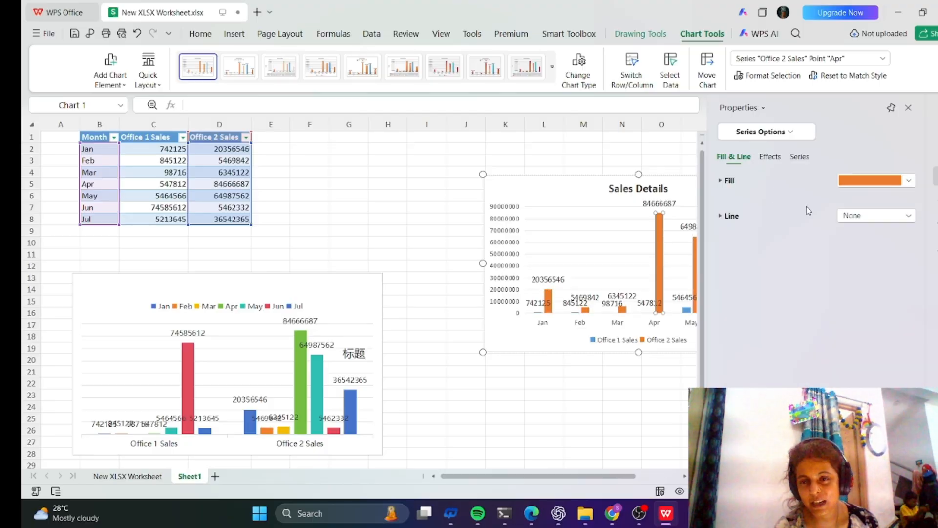
{"action": "left_click", "coordinate": [908, 183]}
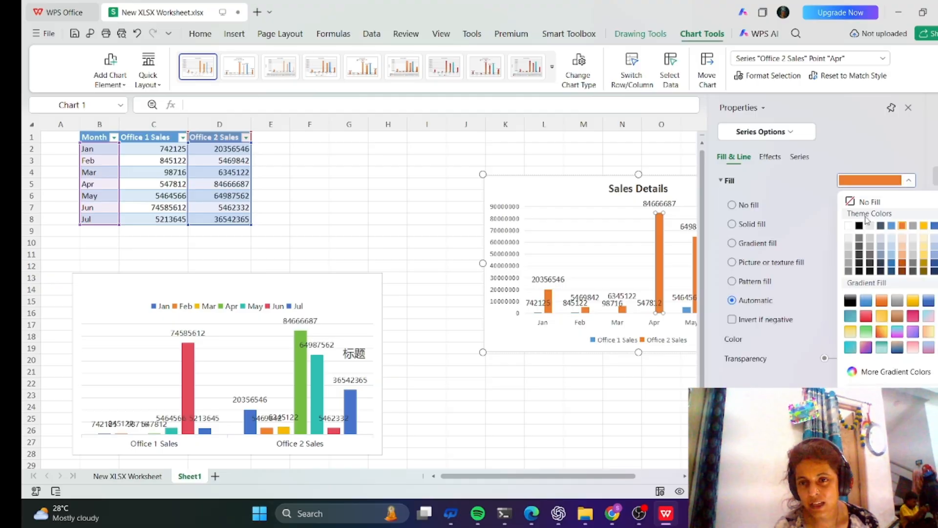
{"action": "left_click", "coordinate": [869, 305]}
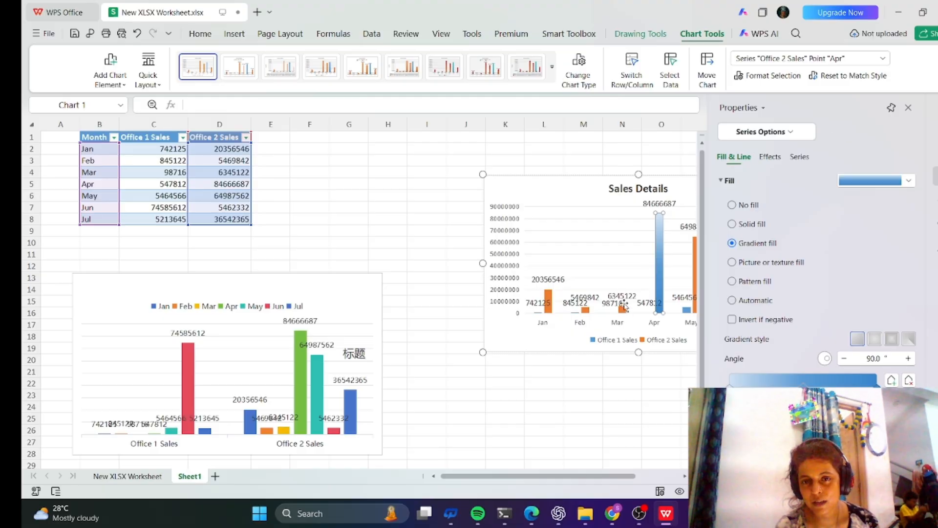
Give the first chart's plot area a solid orange fill.
{"action": "scroll", "coordinate": [664, 289], "scroll_direction": "down", "scroll_amount": 1}
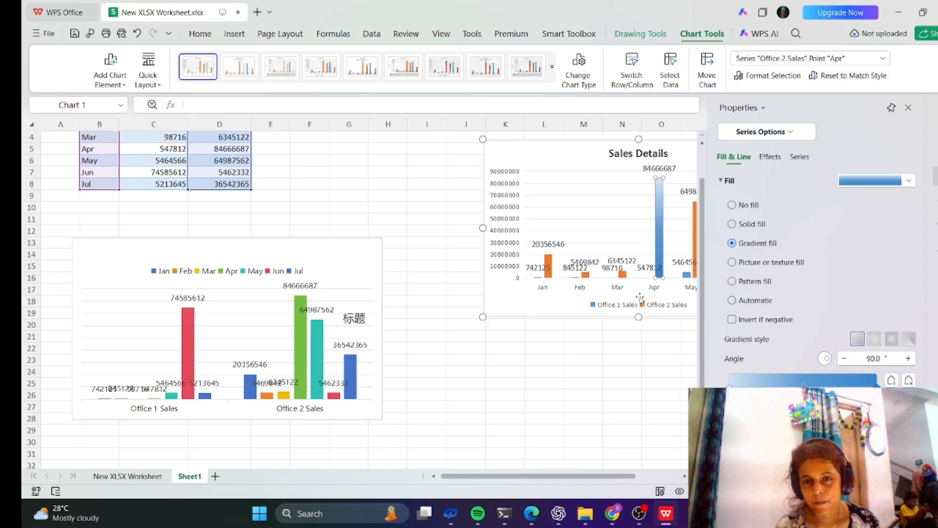
{"action": "left_click", "coordinate": [597, 306]}
{"action": "left_click", "coordinate": [599, 311]}
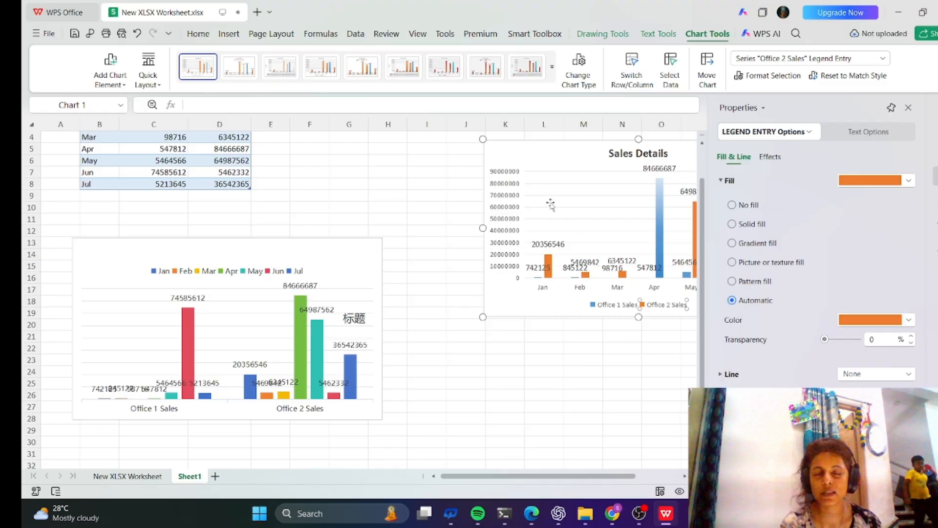
{"action": "left_click", "coordinate": [567, 203]}
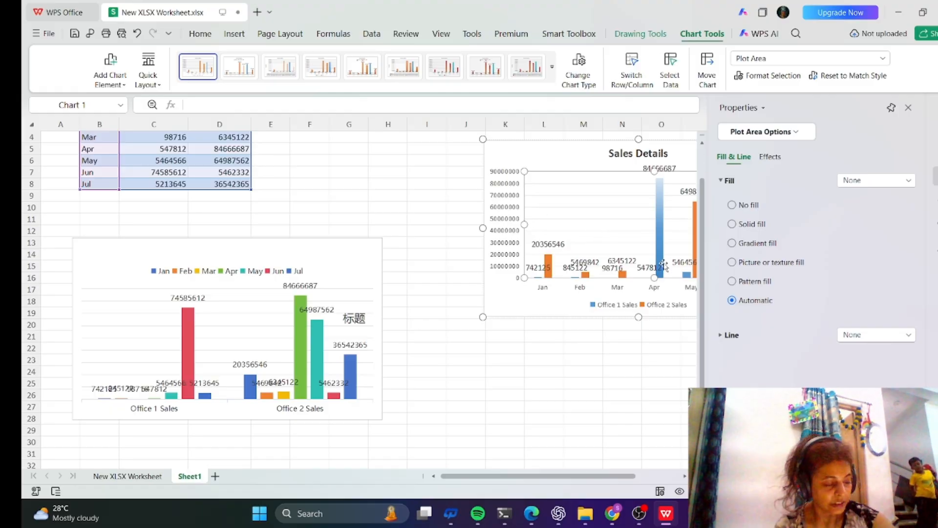
{"action": "mouse_move", "coordinate": [664, 262]}
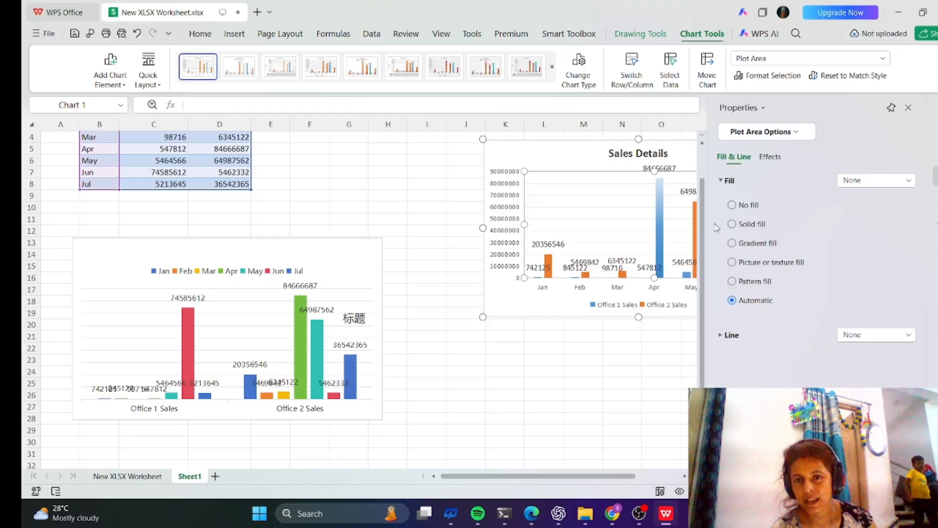
{"action": "left_click", "coordinate": [732, 224]}
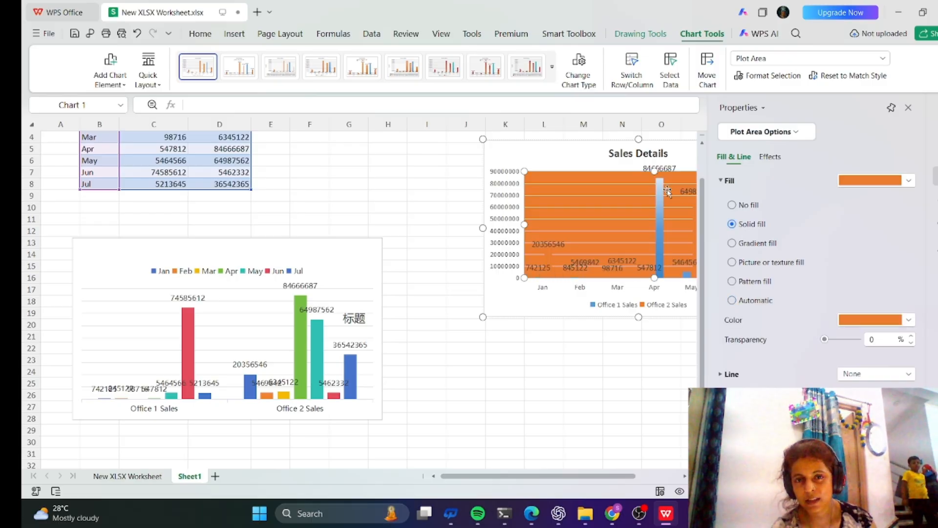
Apply a blue gradient fill to the first chart's chart area and close the properties pane.
{"action": "left_click", "coordinate": [568, 155]}
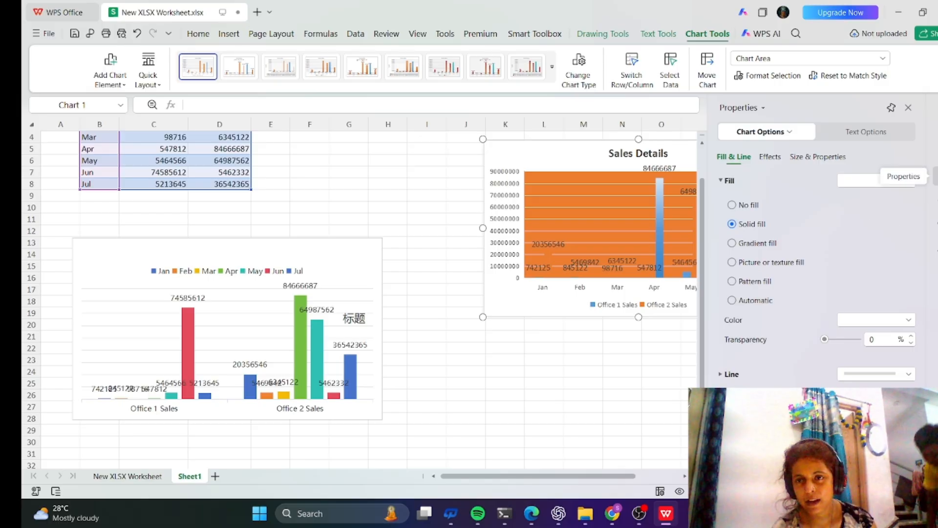
{"action": "left_click", "coordinate": [759, 244]}
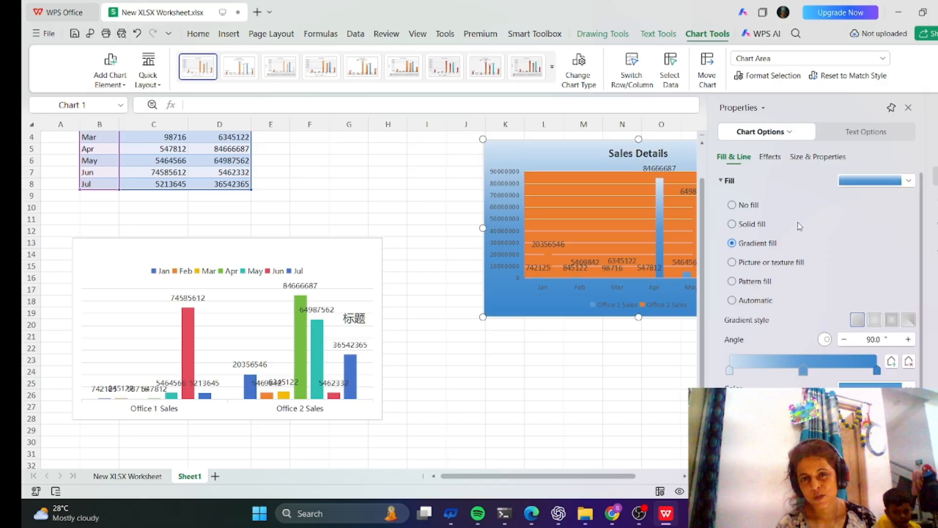
{"action": "left_click", "coordinate": [562, 388]}
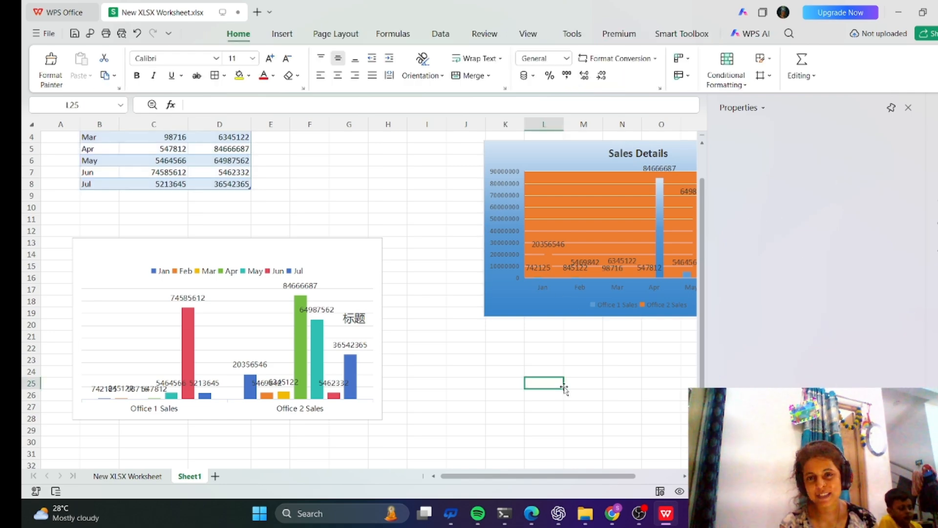
{"action": "left_click", "coordinate": [630, 373]}
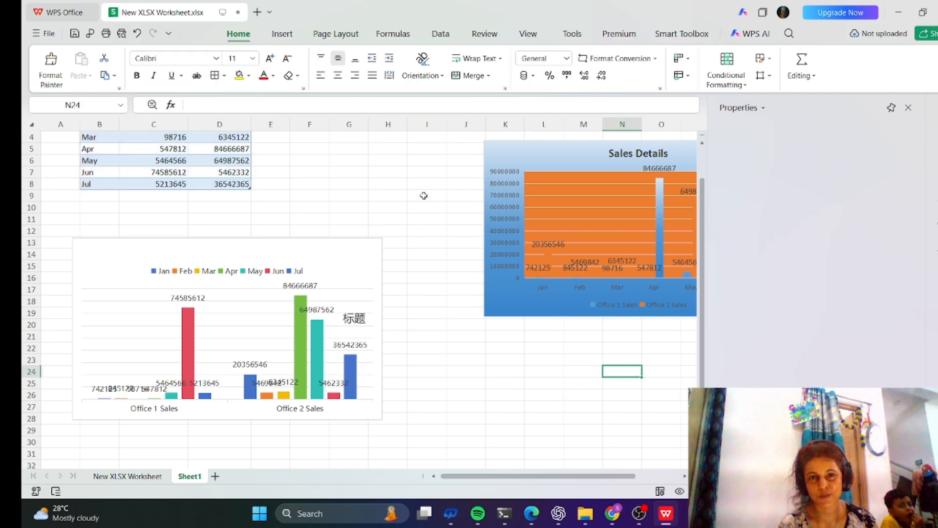
{"action": "left_click", "coordinate": [390, 170]}
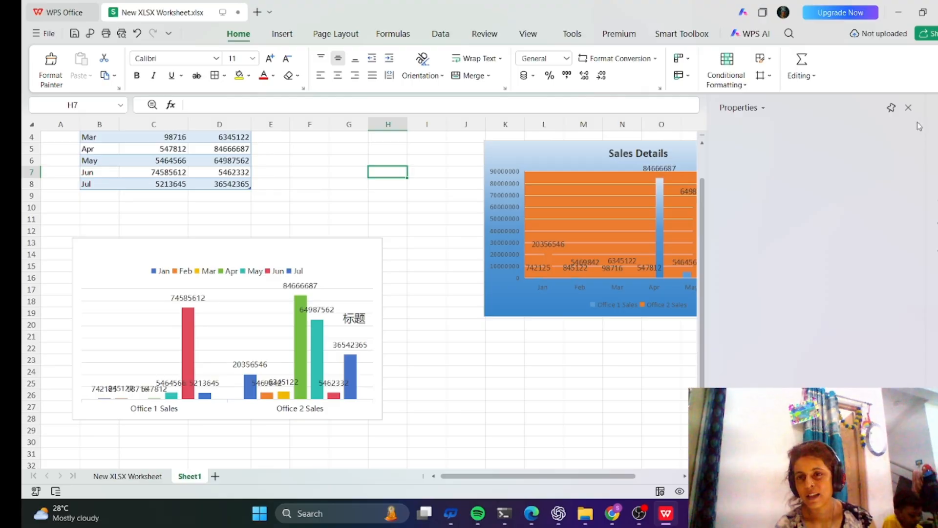
{"action": "left_click", "coordinate": [908, 107]}
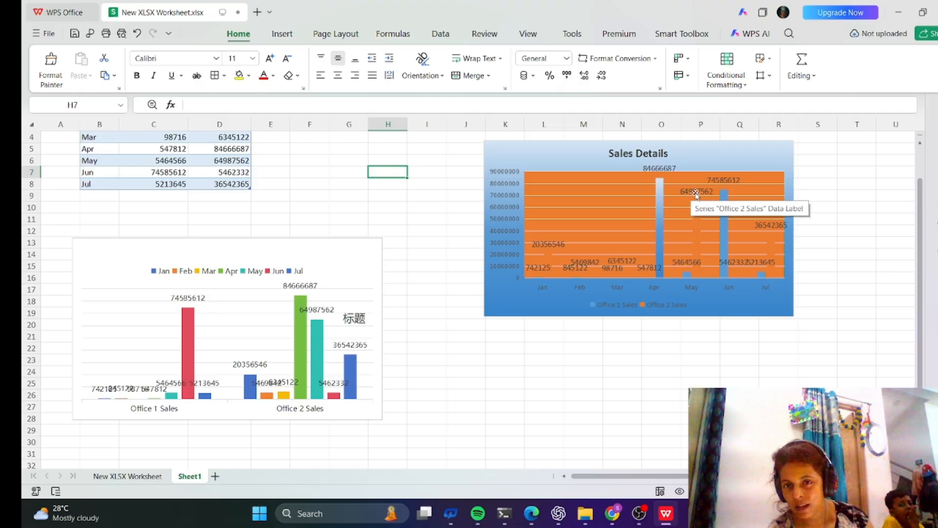
{"action": "double_click", "coordinate": [699, 240]}
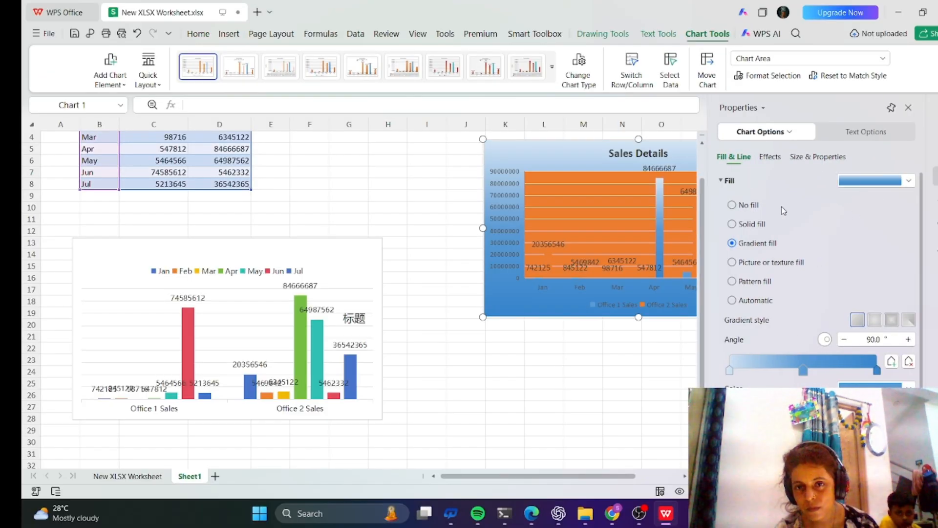
{"action": "left_click", "coordinate": [612, 265]}
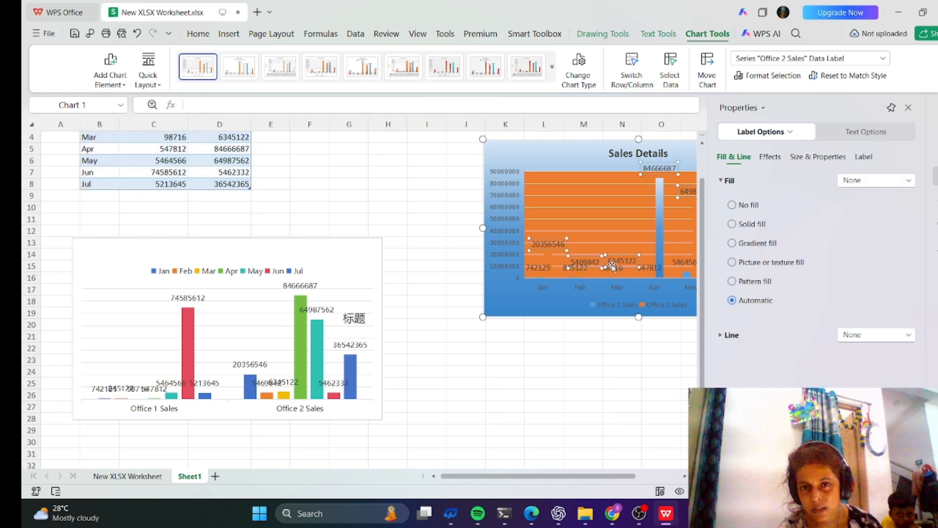
{"action": "right_click", "coordinate": [486, 178]}
{"action": "left_click", "coordinate": [614, 202]}
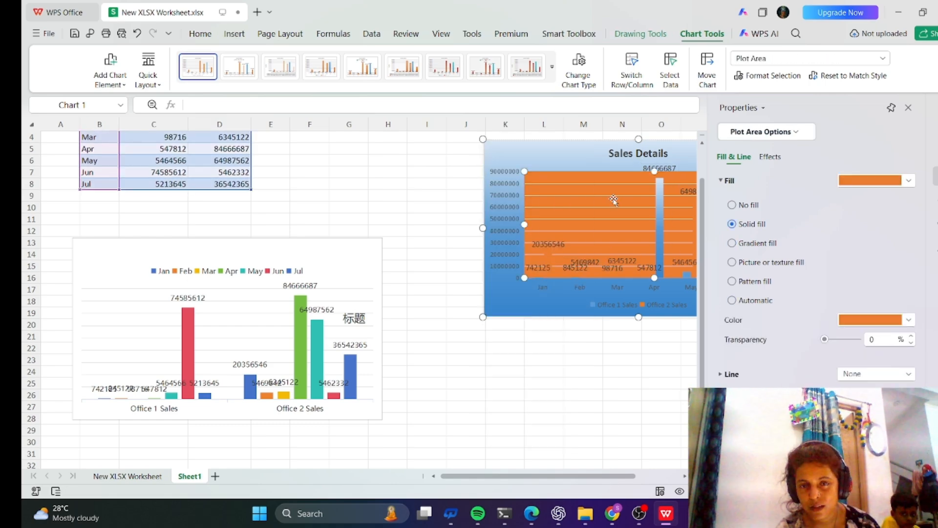
{"action": "left_click", "coordinate": [447, 180]}
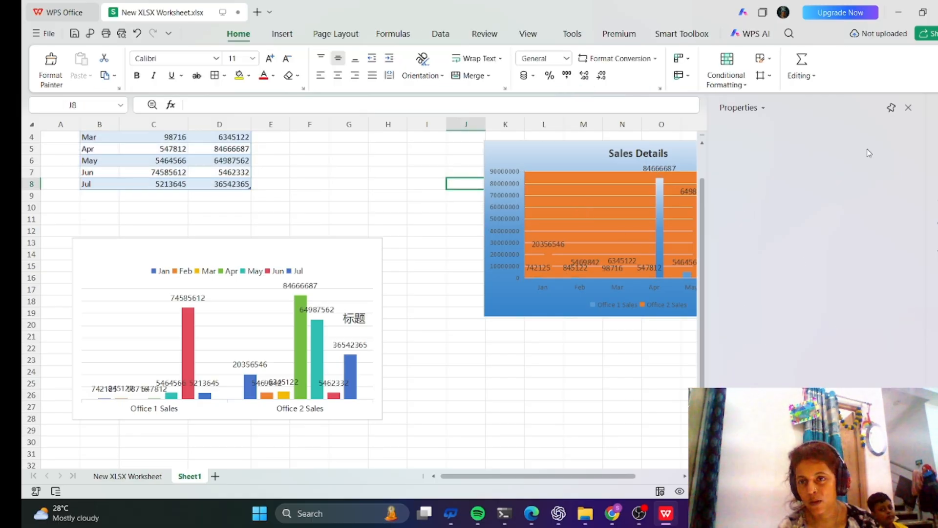
{"action": "left_click", "coordinate": [908, 107]}
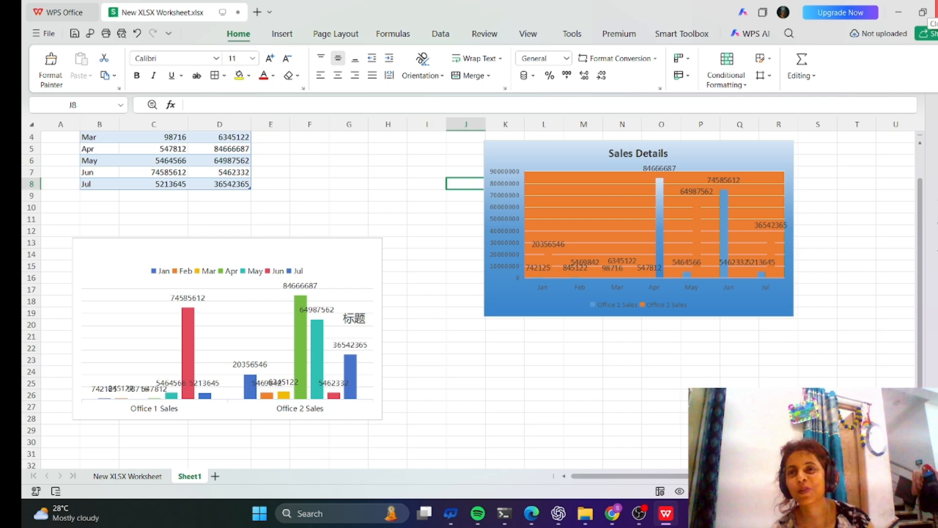
Close the workbook, choosing to save the changes.
{"action": "left_click", "coordinate": [934, 12]}
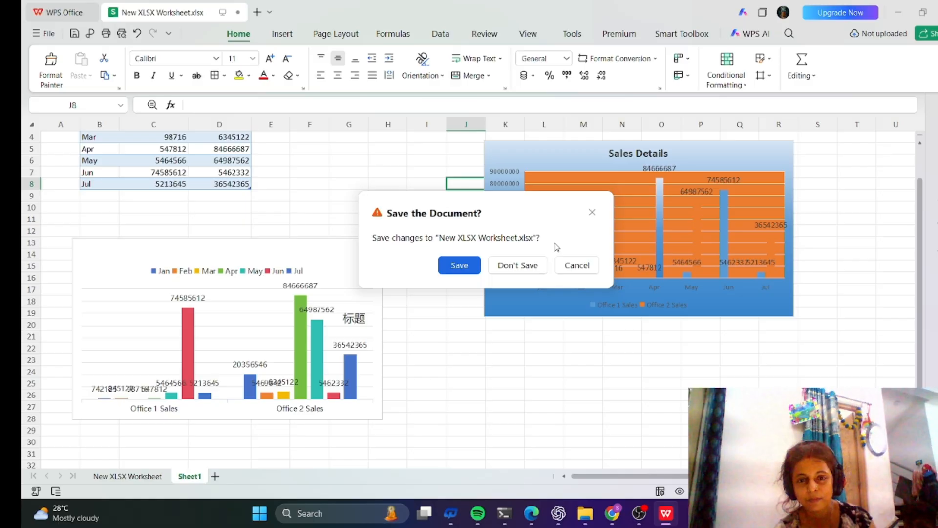
{"action": "left_click", "coordinate": [451, 265]}
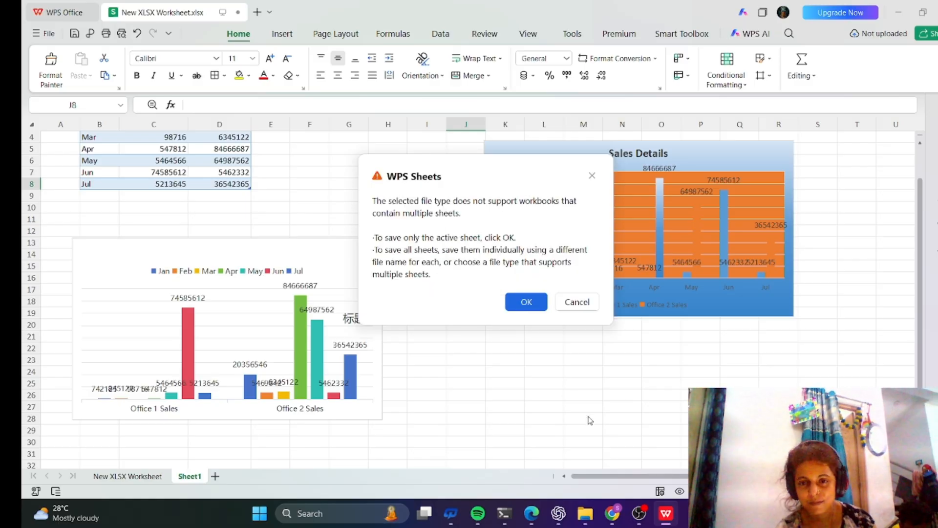